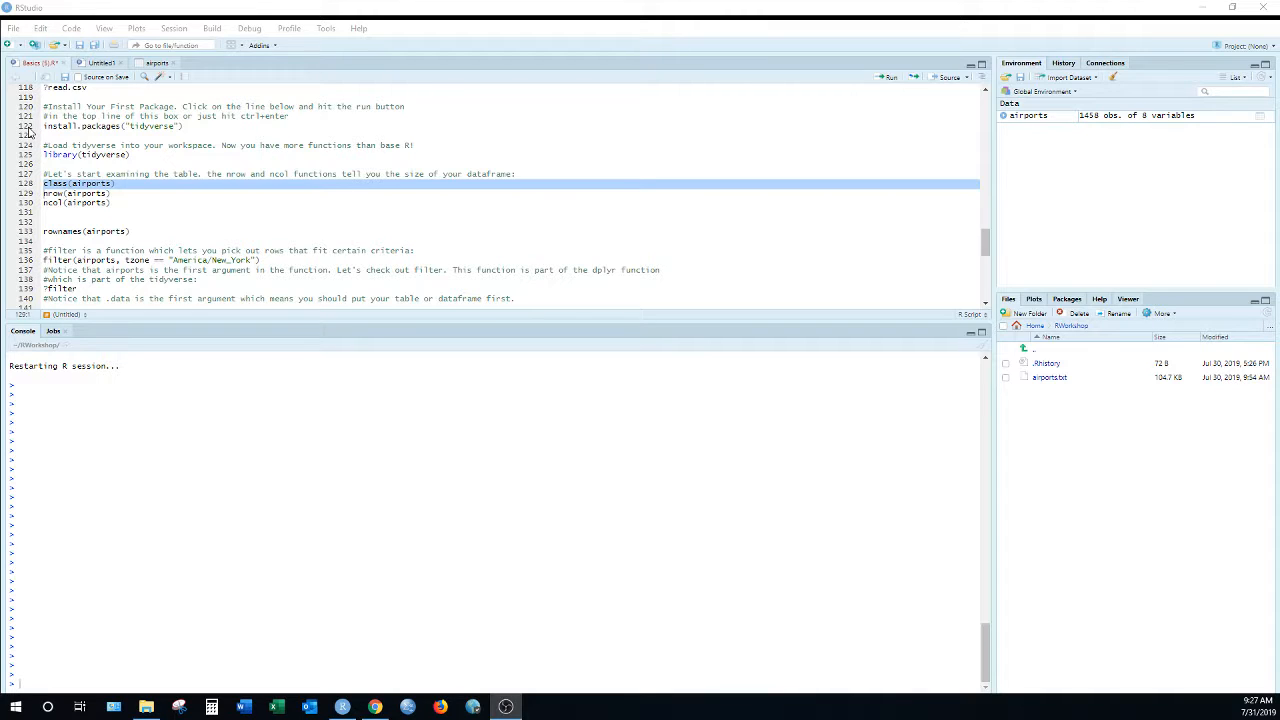
Run install.packages("tidyverse") from the script and load the package with library(tidyverse)
{"action": "left_click", "coordinate": [29, 129]}
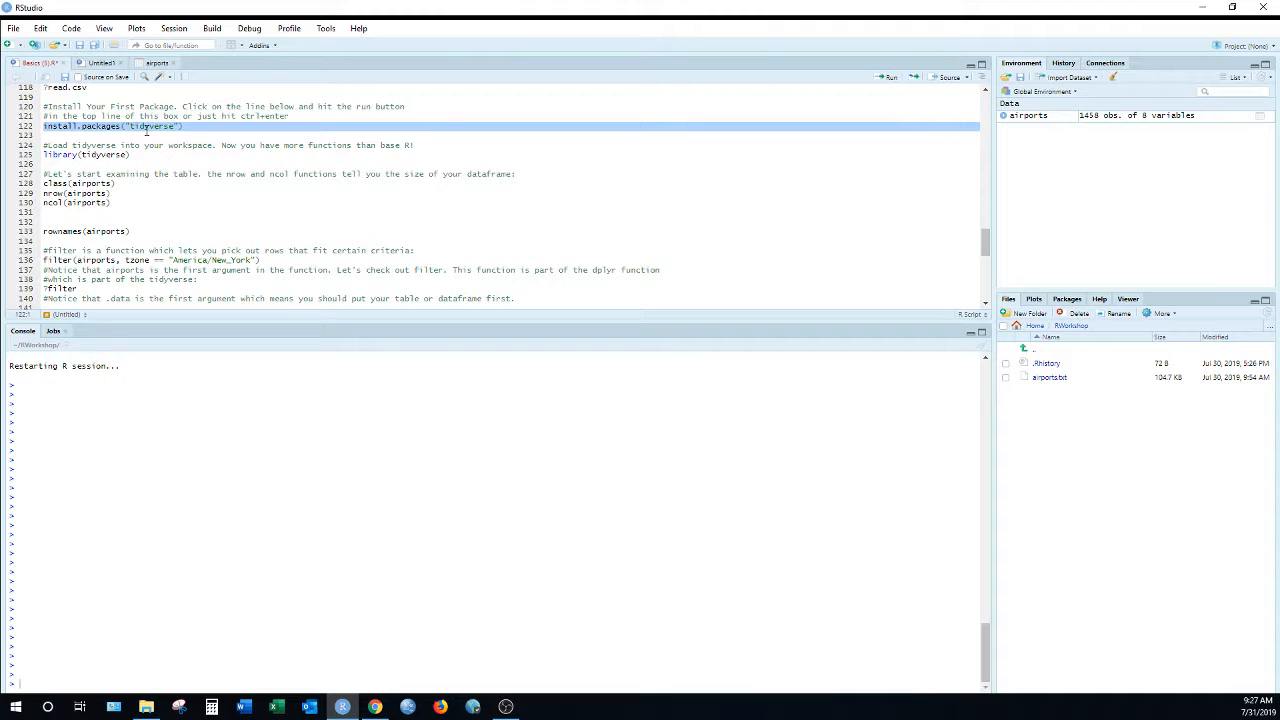
{"action": "left_click", "coordinate": [884, 78]}
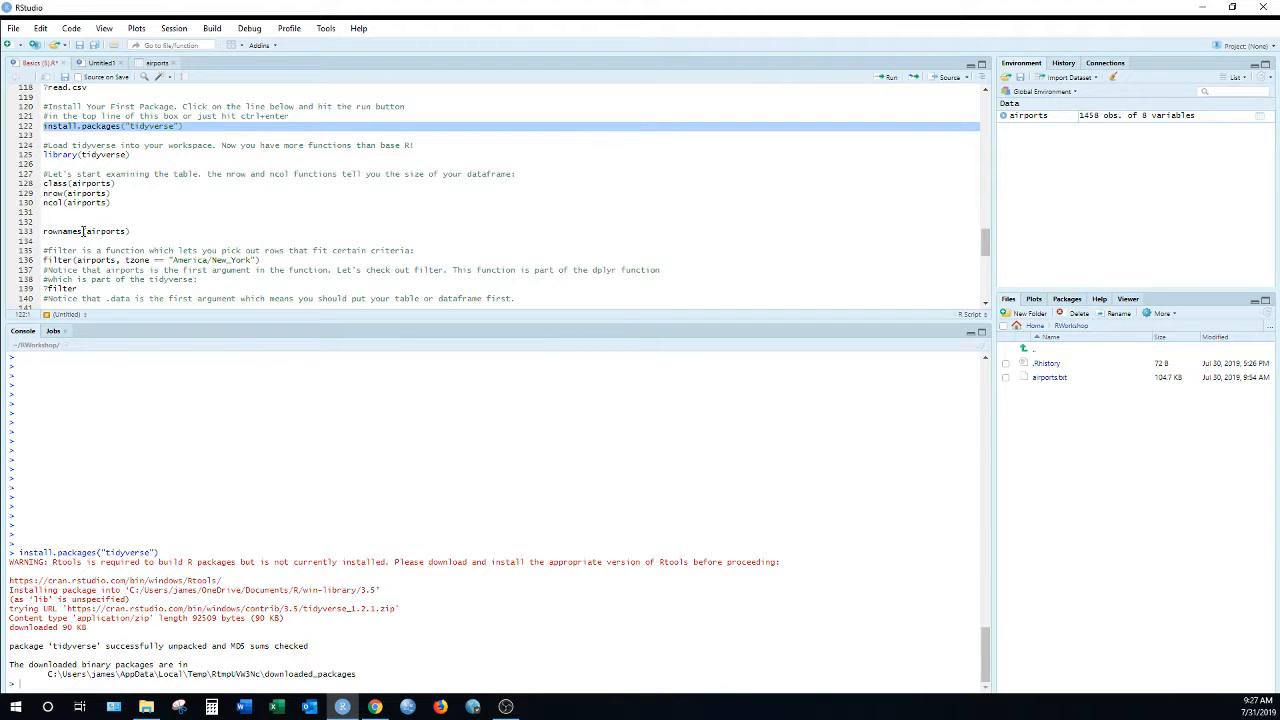
{"action": "left_click", "coordinate": [27, 157]}
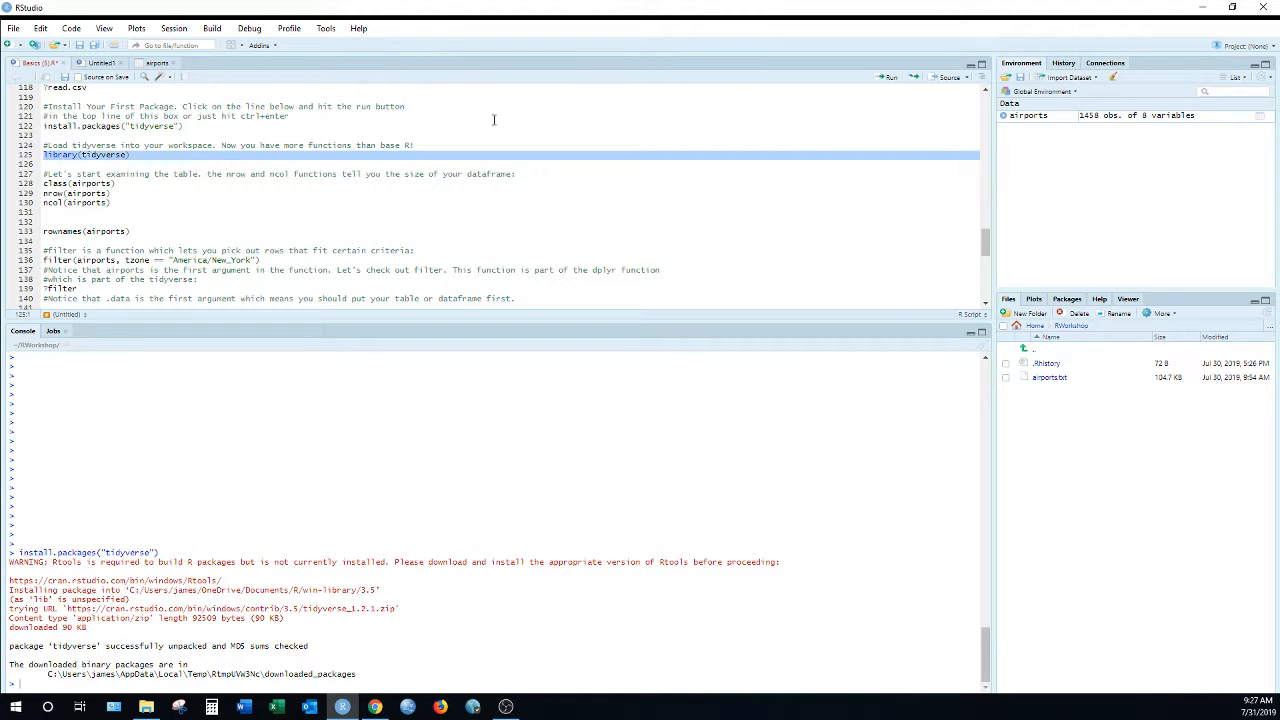
{"action": "left_click", "coordinate": [886, 78]}
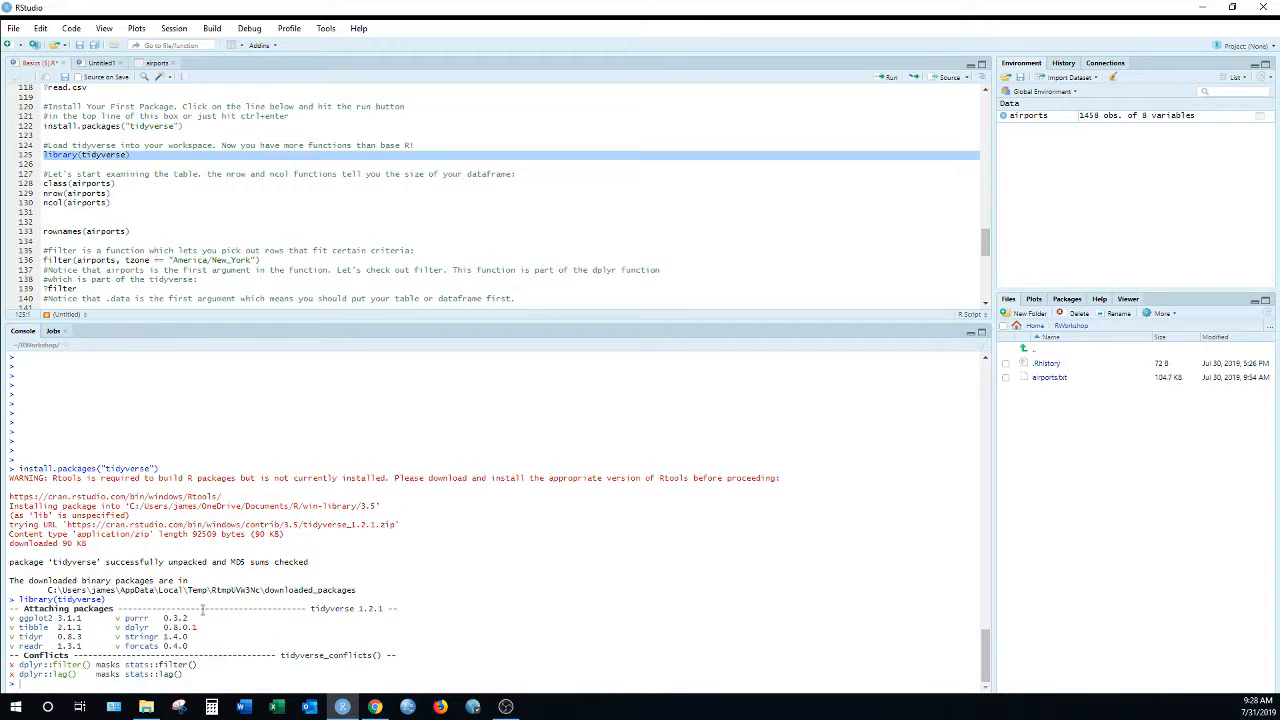
Run only the airports argument of class(airports) to print the data frame in the console, and look through the printed rows
{"action": "left_click", "coordinate": [44, 184]}
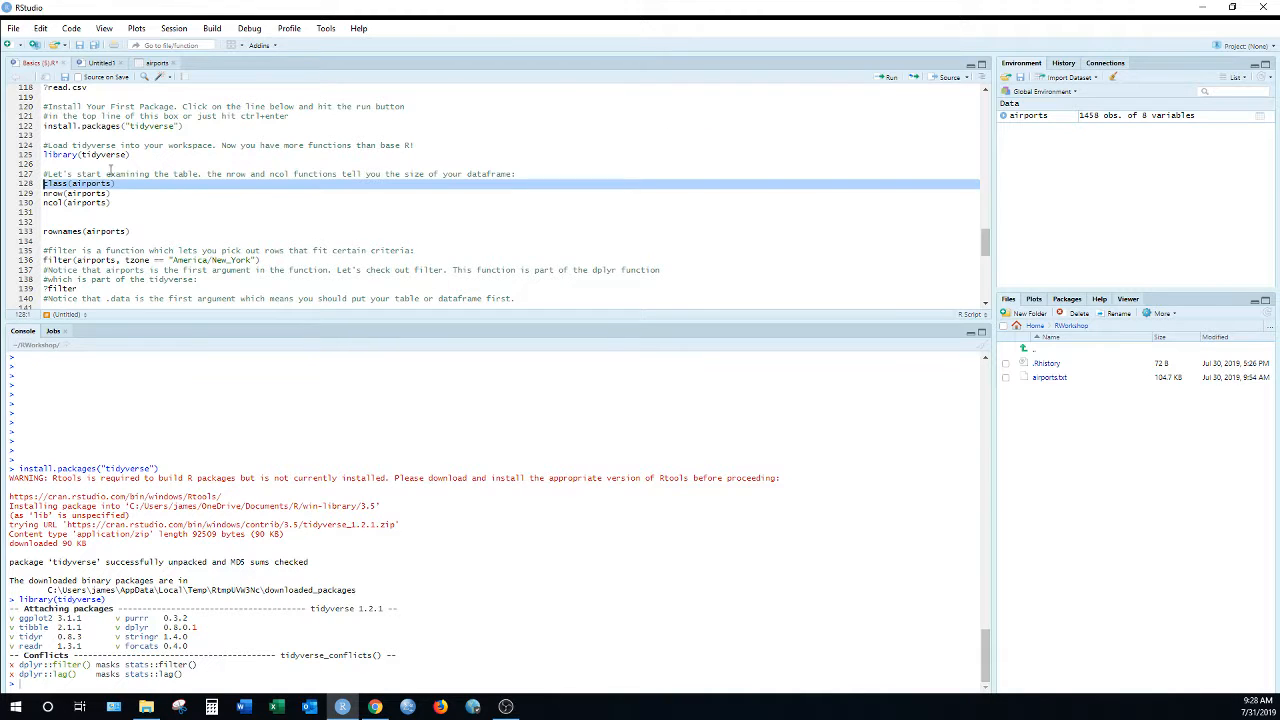
{"action": "left_click_drag", "start_coordinate": [72, 184], "coordinate": [115, 184]}
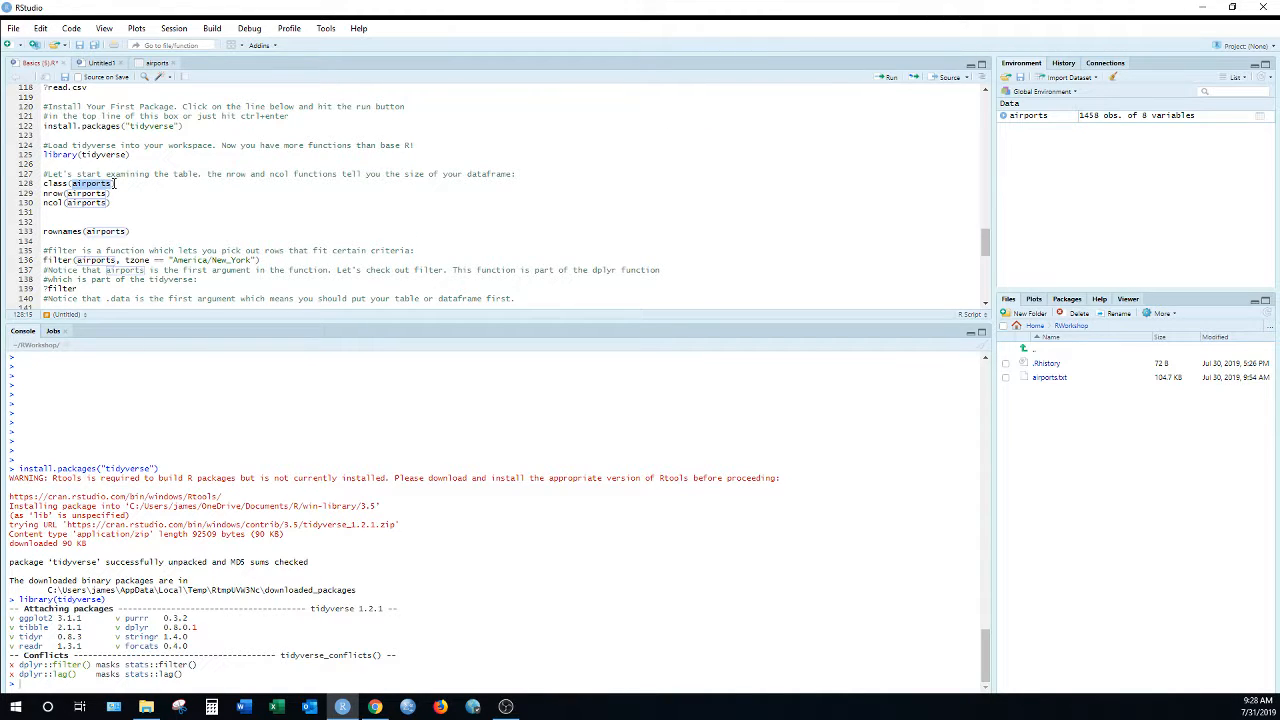
{"action": "left_click", "coordinate": [885, 77]}
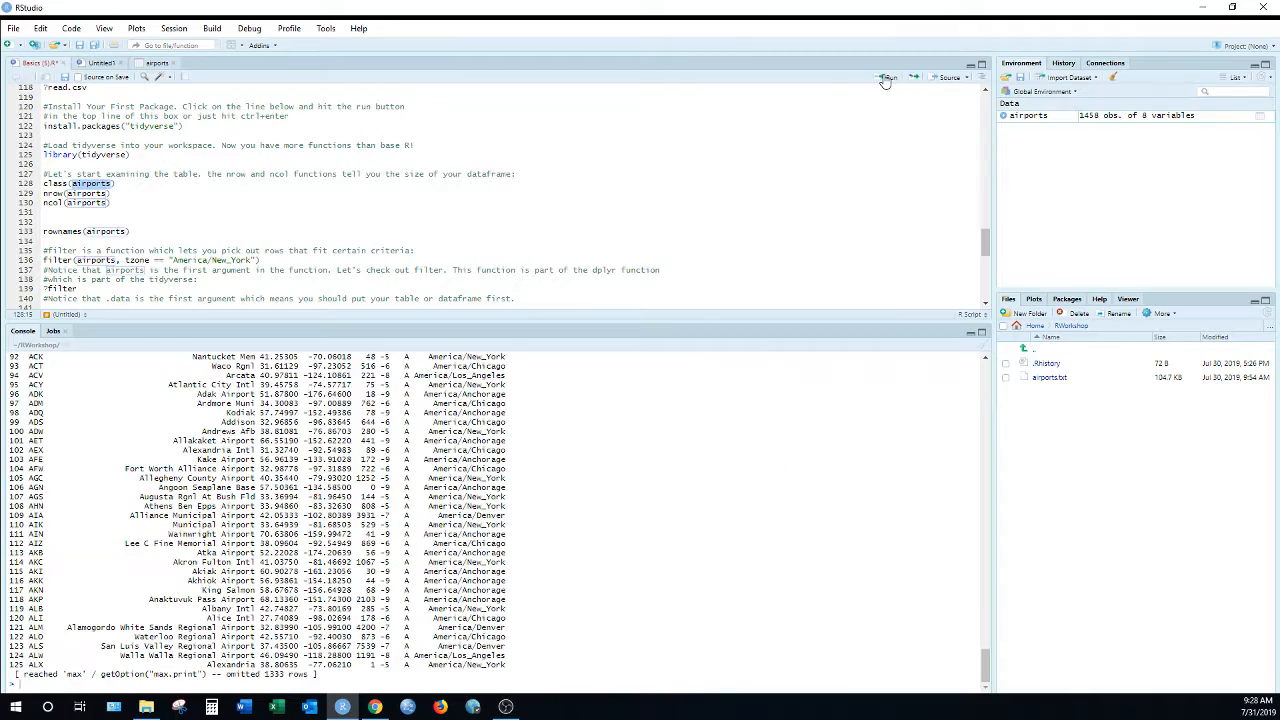
{"action": "scroll", "coordinate": [354, 527], "scroll_direction": "up", "scroll_amount": 20}
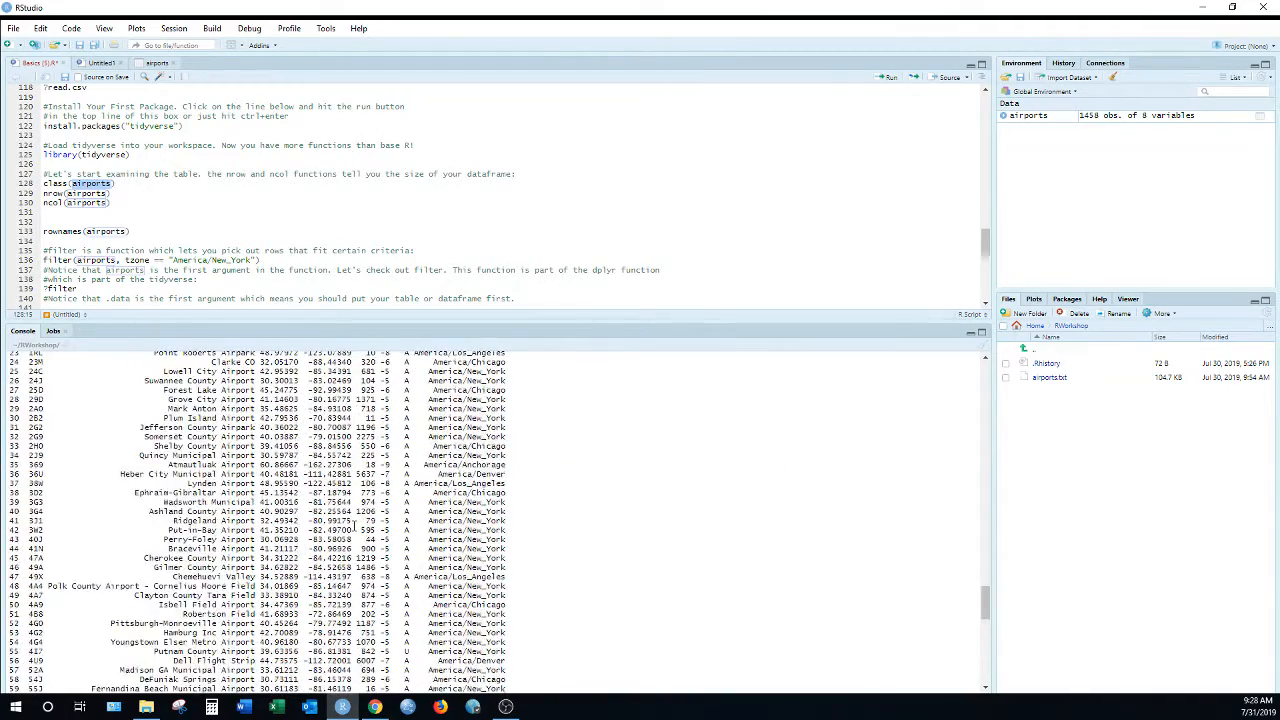
{"action": "scroll", "coordinate": [354, 527], "scroll_direction": "down", "scroll_amount": 20}
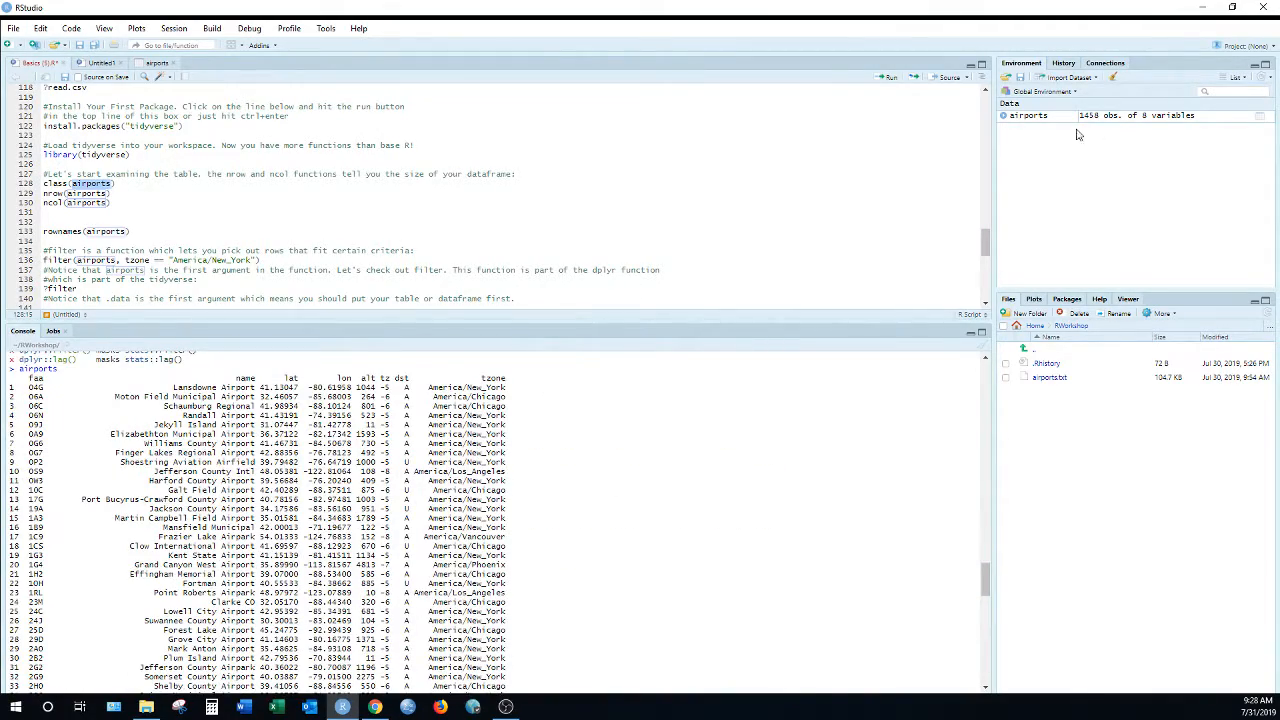
View the airports data frame as a table, return to the Basics script, and look through the airports rows printed in the console
{"action": "left_click", "coordinate": [1016, 120]}
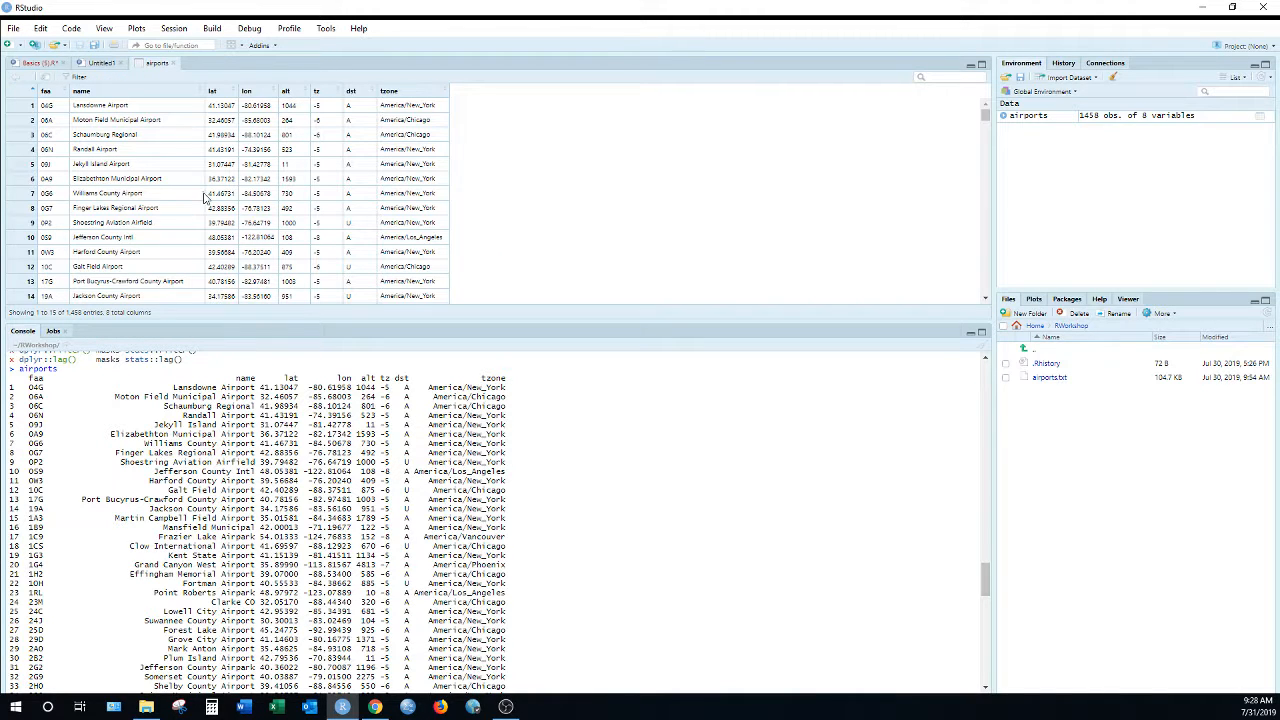
{"action": "left_click", "coordinate": [33, 63]}
{"action": "scroll", "coordinate": [324, 440], "scroll_direction": "down", "scroll_amount": 3}
{"action": "scroll", "coordinate": [324, 440], "scroll_direction": "down", "scroll_amount": 15}
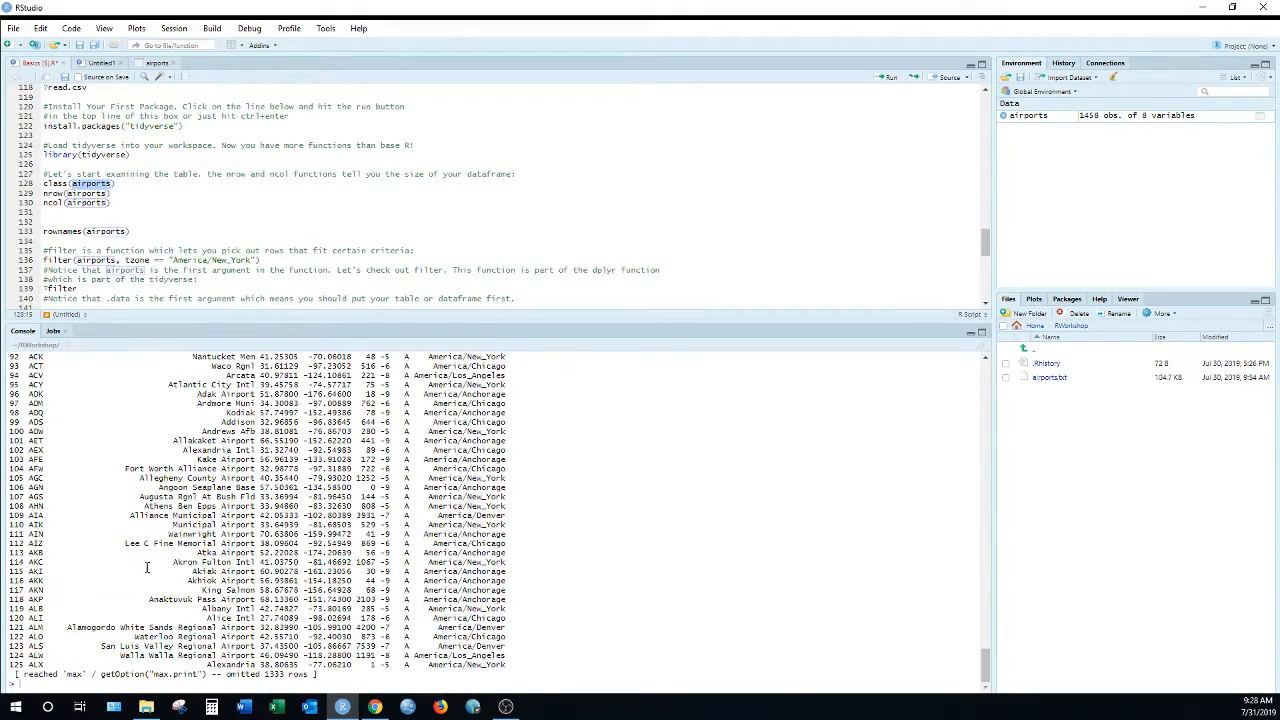
{"action": "scroll", "coordinate": [219, 524], "scroll_direction": "up", "scroll_amount": 20}
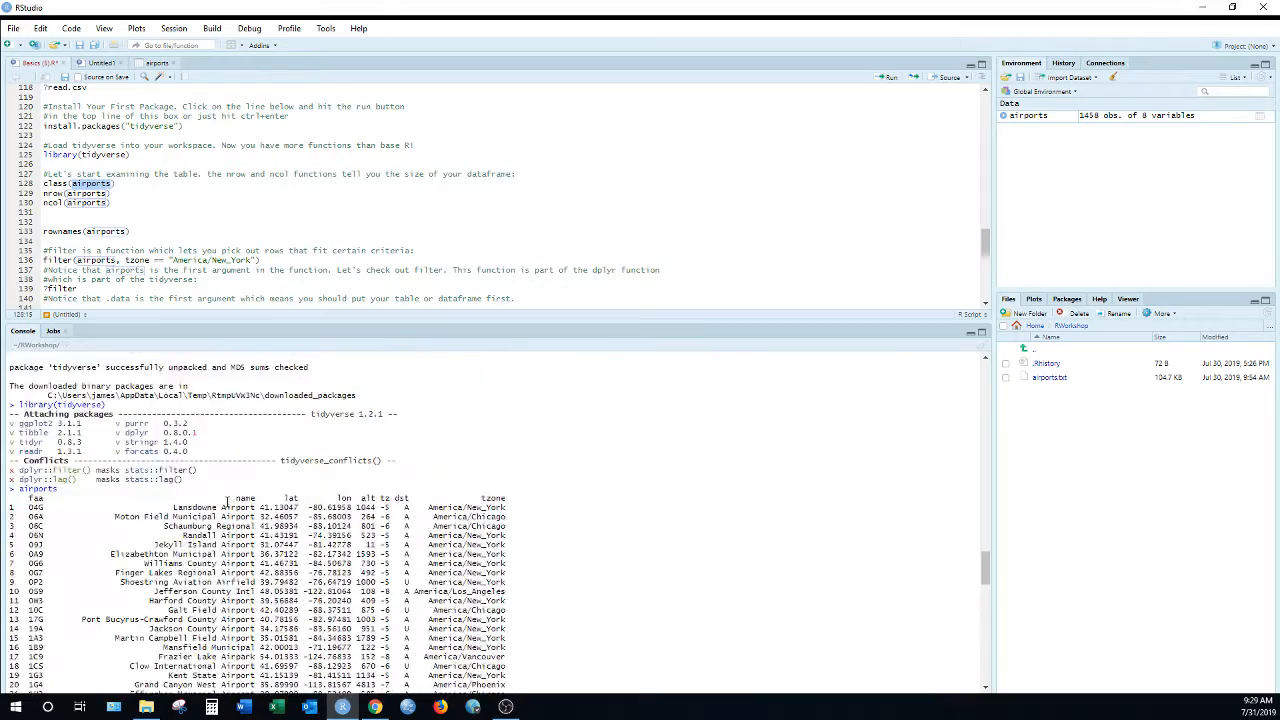
{"action": "scroll", "coordinate": [224, 497], "scroll_direction": "down", "scroll_amount": 15}
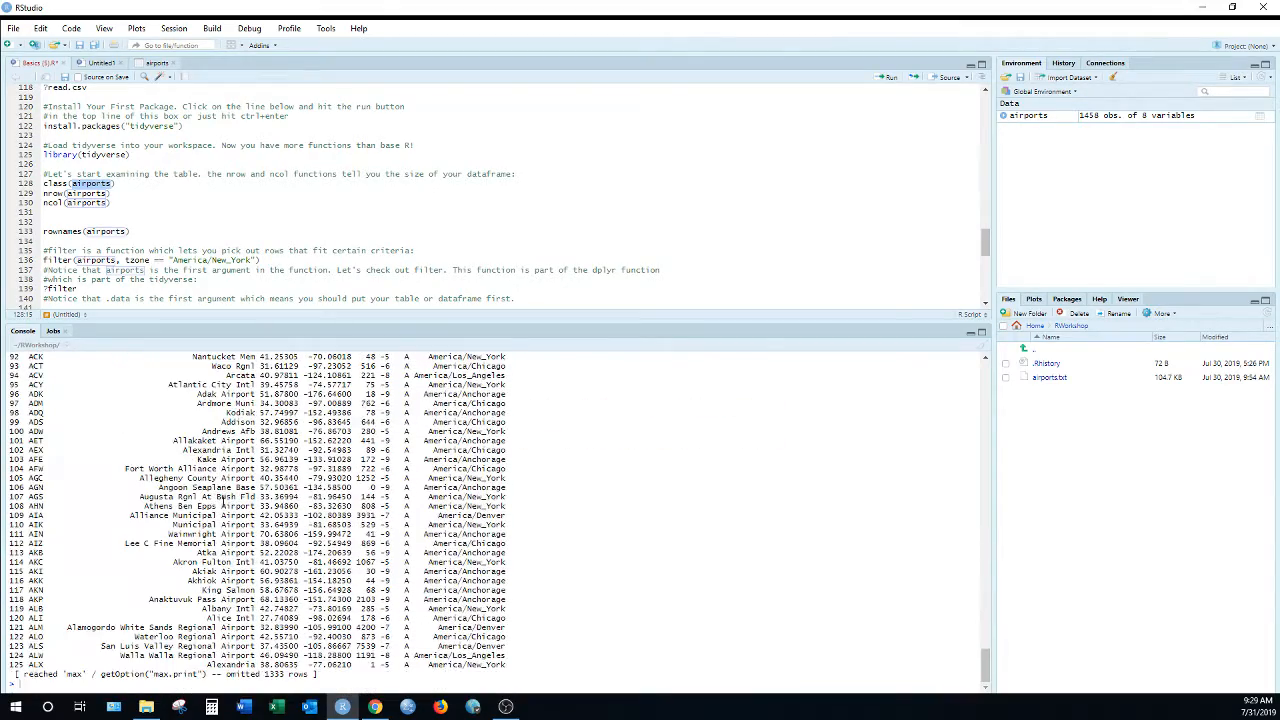
Check the airports table's class and number of rows by running class(airports) and nrow(airports) from the script
{"action": "left_click", "coordinate": [27, 184]}
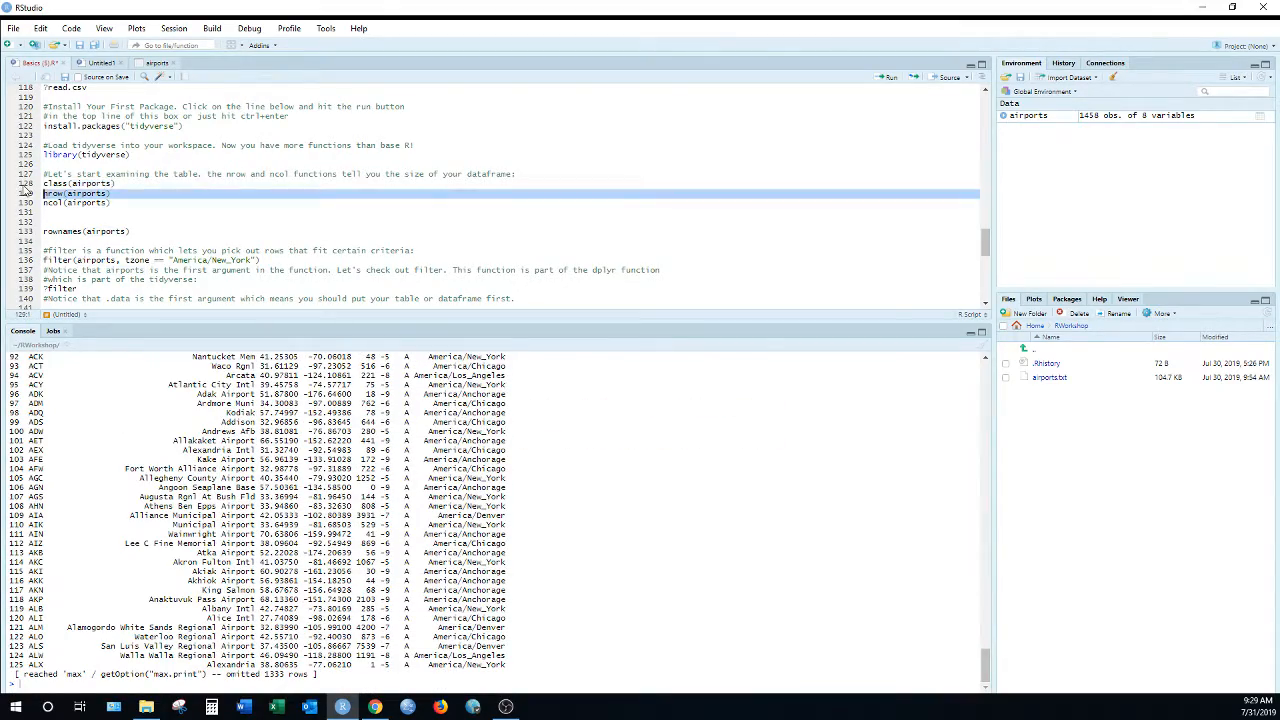
{"action": "left_click", "coordinate": [886, 80]}
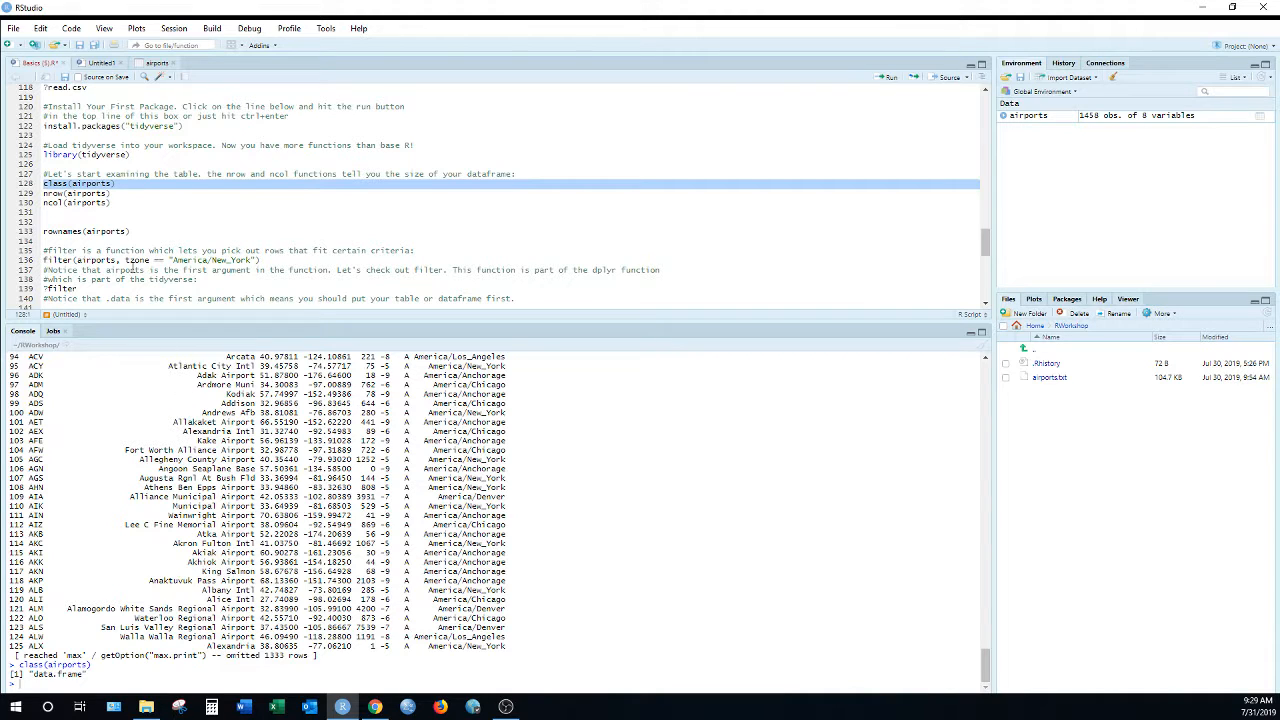
{"action": "left_click", "coordinate": [31, 195]}
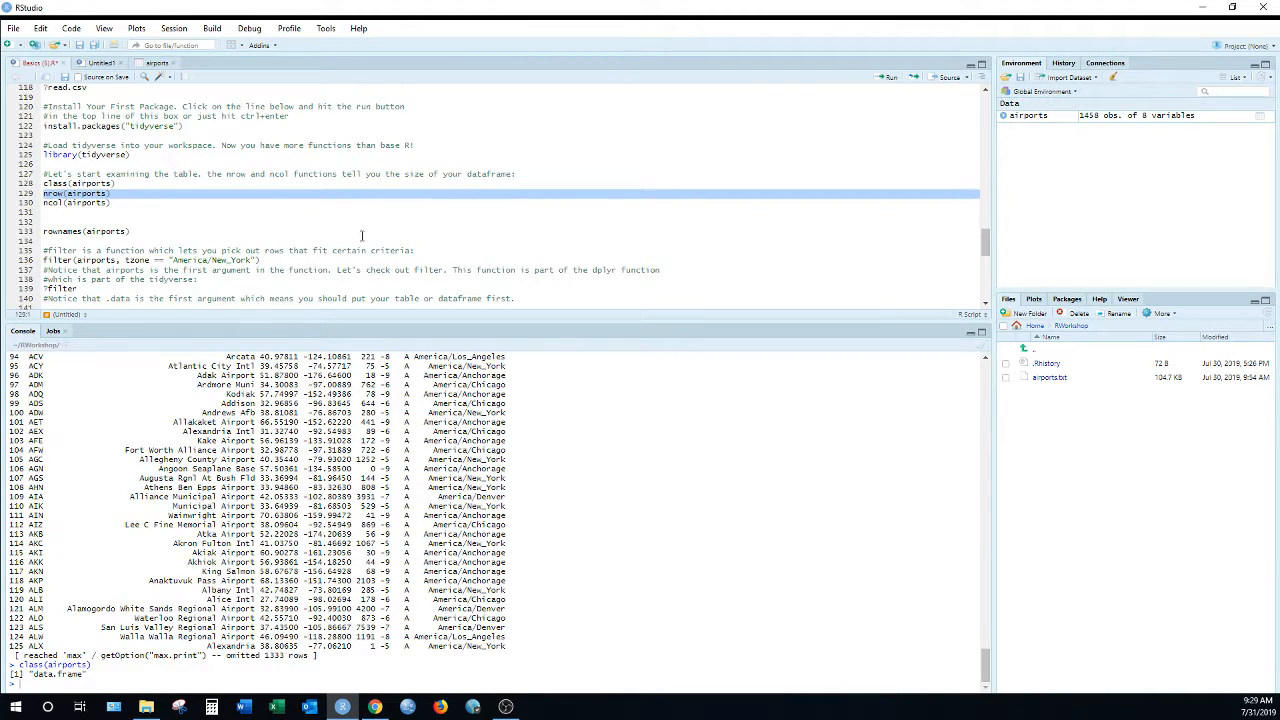
{"action": "left_click", "coordinate": [886, 78]}
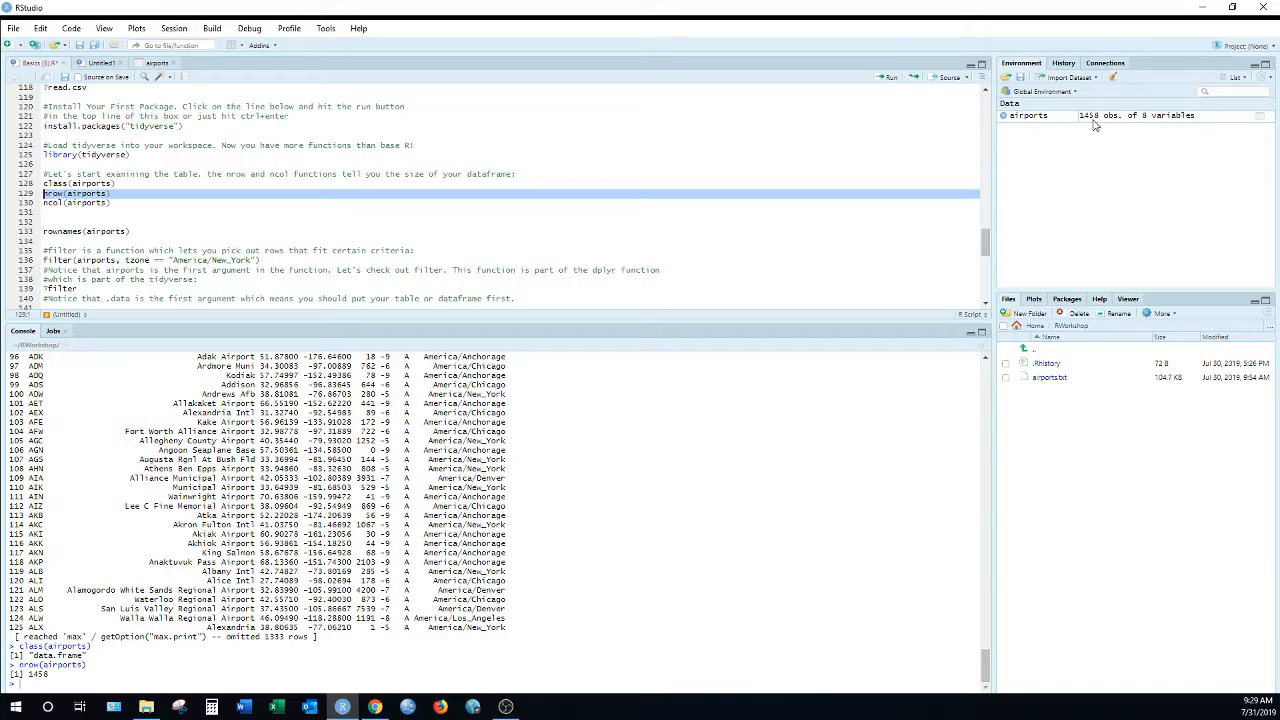
{"action": "scroll", "coordinate": [264, 562], "scroll_direction": "up", "scroll_amount": 10}
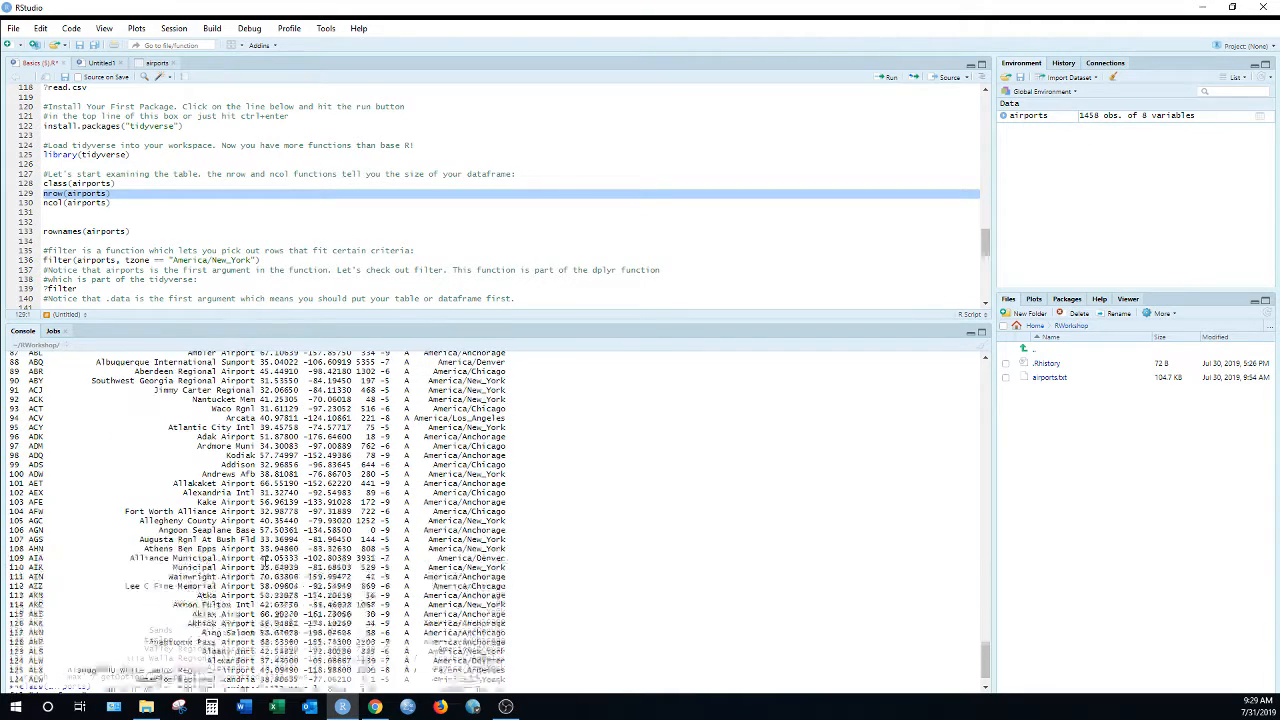
{"action": "scroll", "coordinate": [264, 562], "scroll_direction": "up", "scroll_amount": 14}
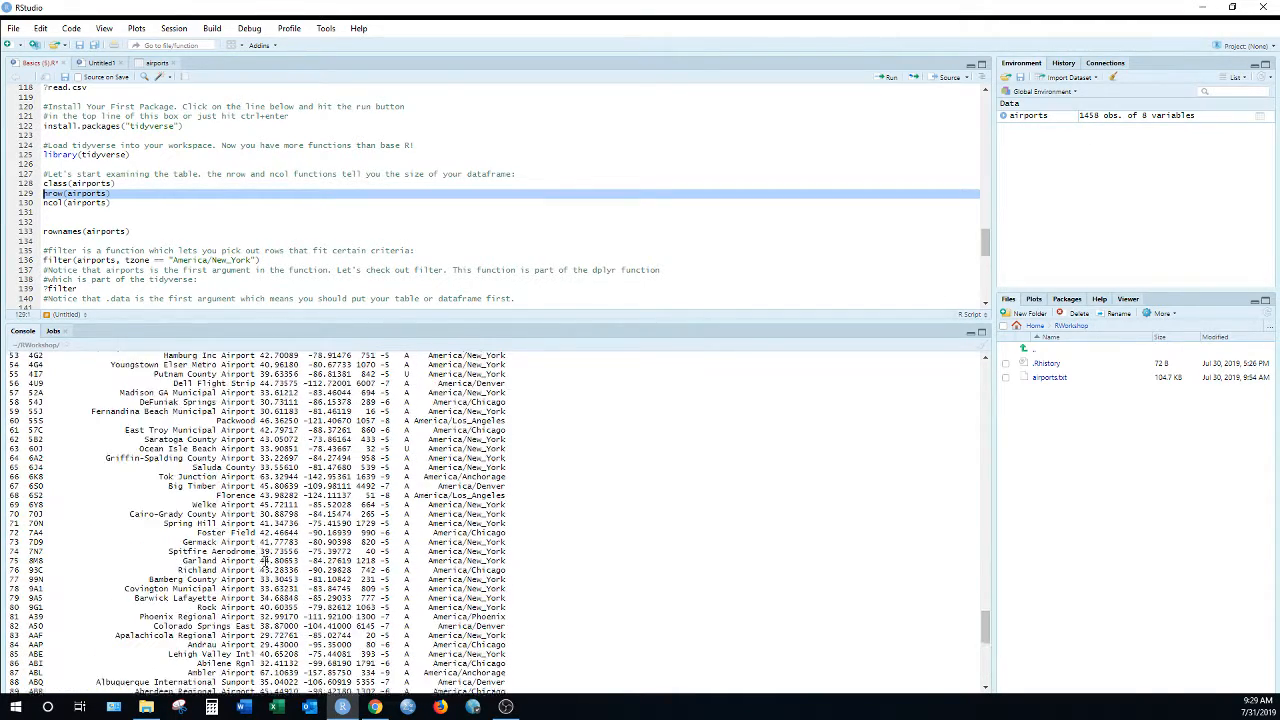
{"action": "scroll", "coordinate": [264, 562], "scroll_direction": "up", "scroll_amount": 6}
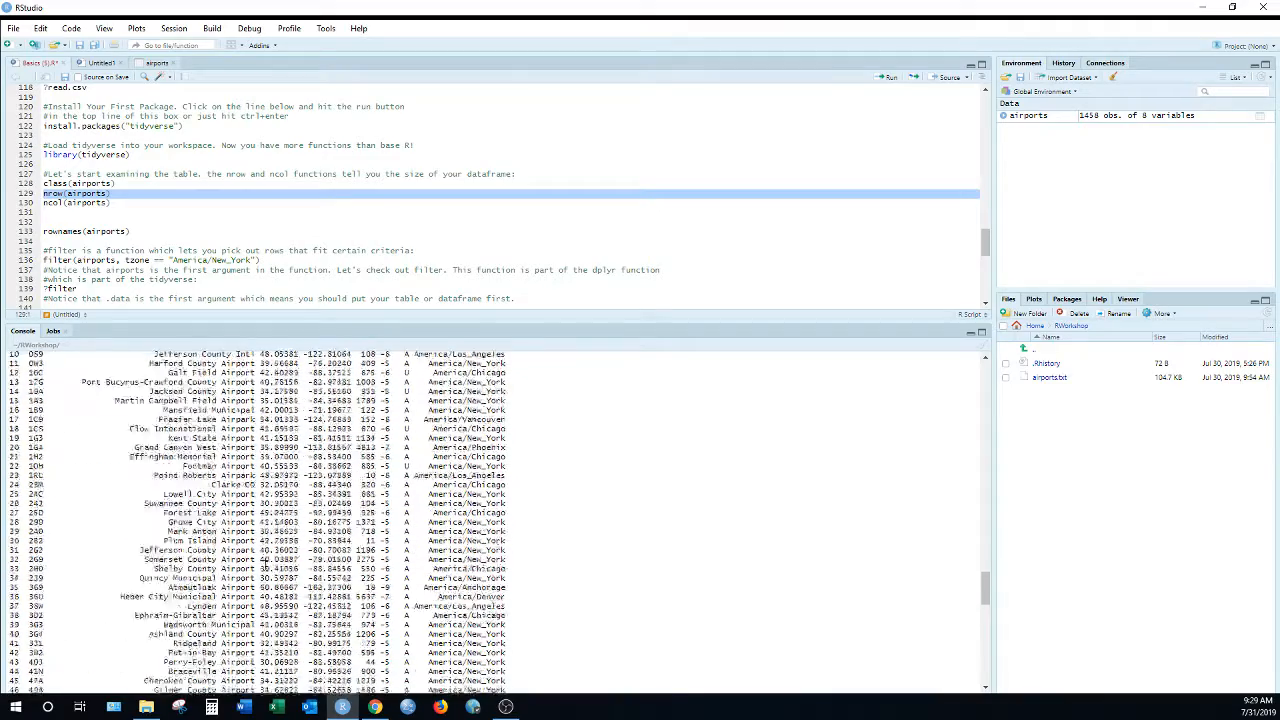
{"action": "scroll", "coordinate": [264, 562], "scroll_direction": "down", "scroll_amount": 20}
{"action": "scroll", "coordinate": [278, 557], "scroll_direction": "down", "scroll_amount": 8}
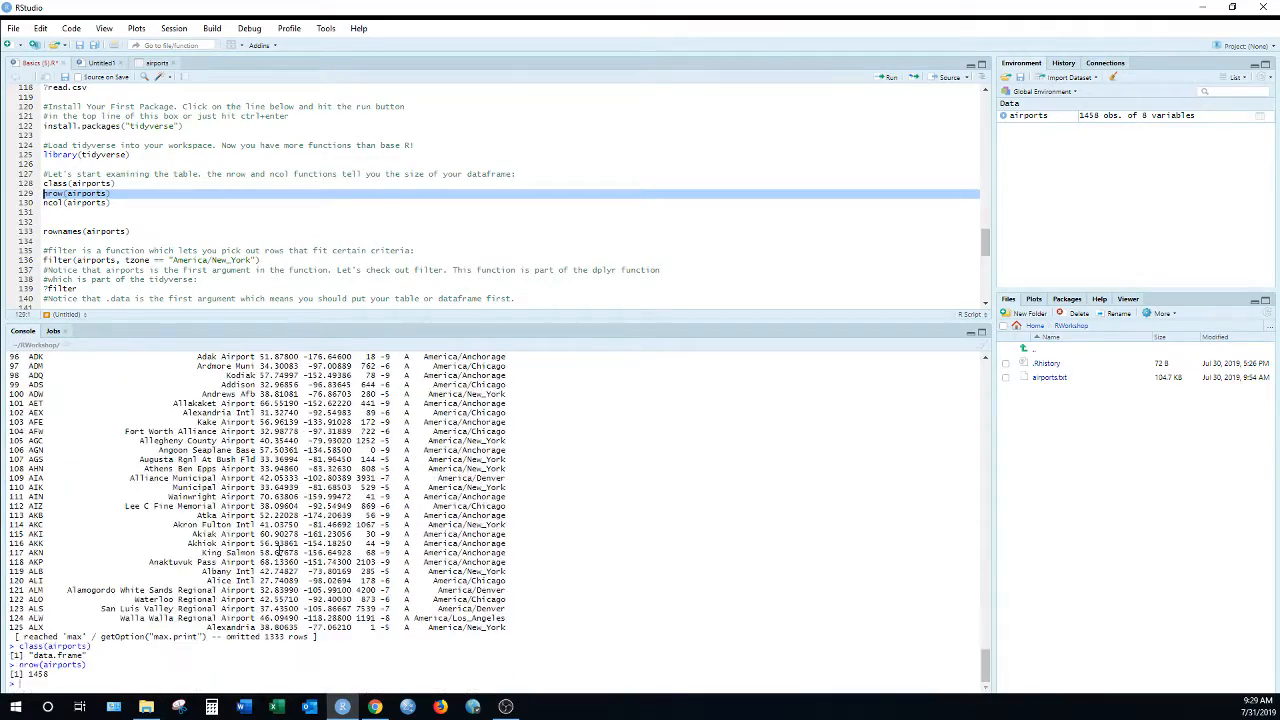
Run ncol(airports) and rownames(airports) from the script, and look through the printed row names
{"action": "left_click", "coordinate": [28, 203]}
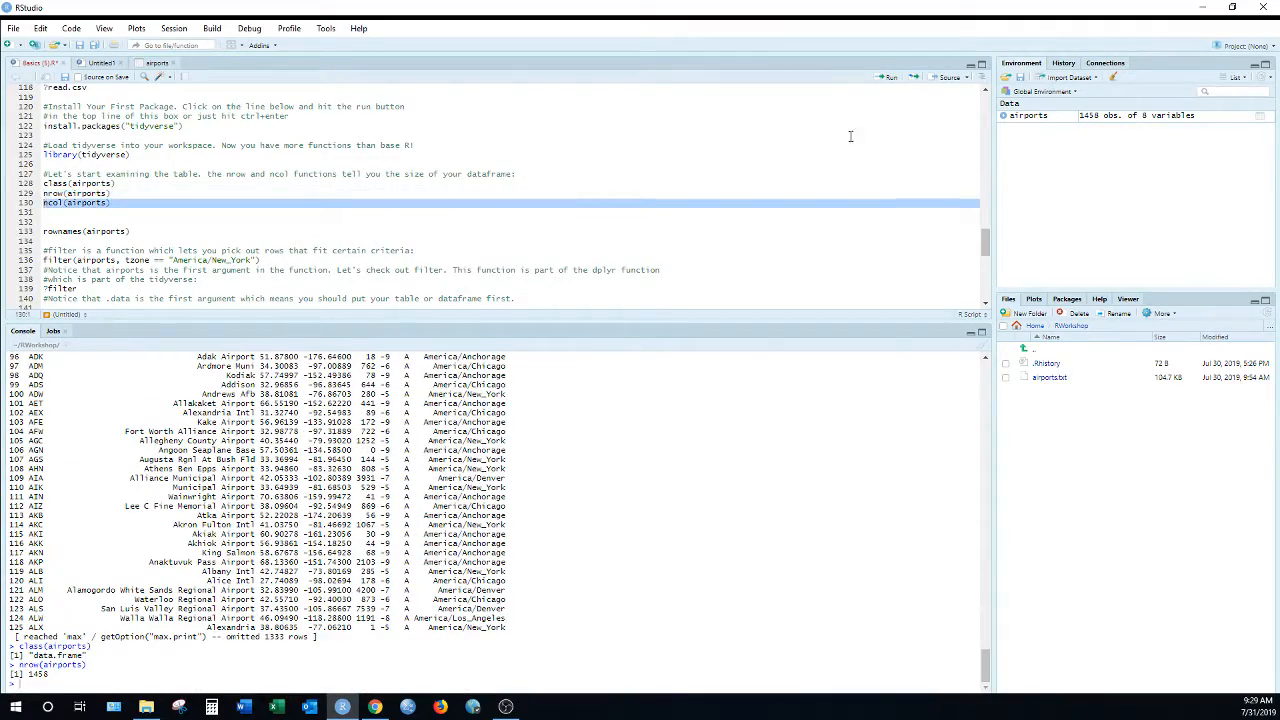
{"action": "left_click", "coordinate": [886, 77]}
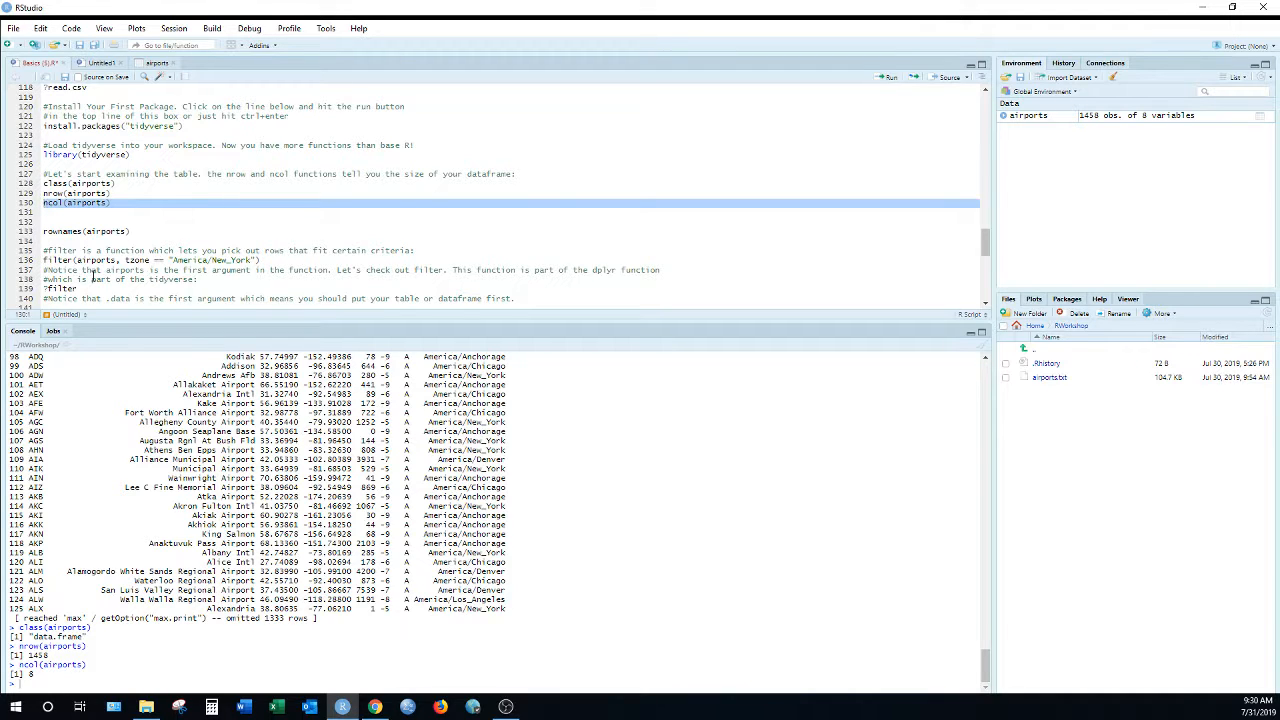
{"action": "left_click", "coordinate": [32, 232]}
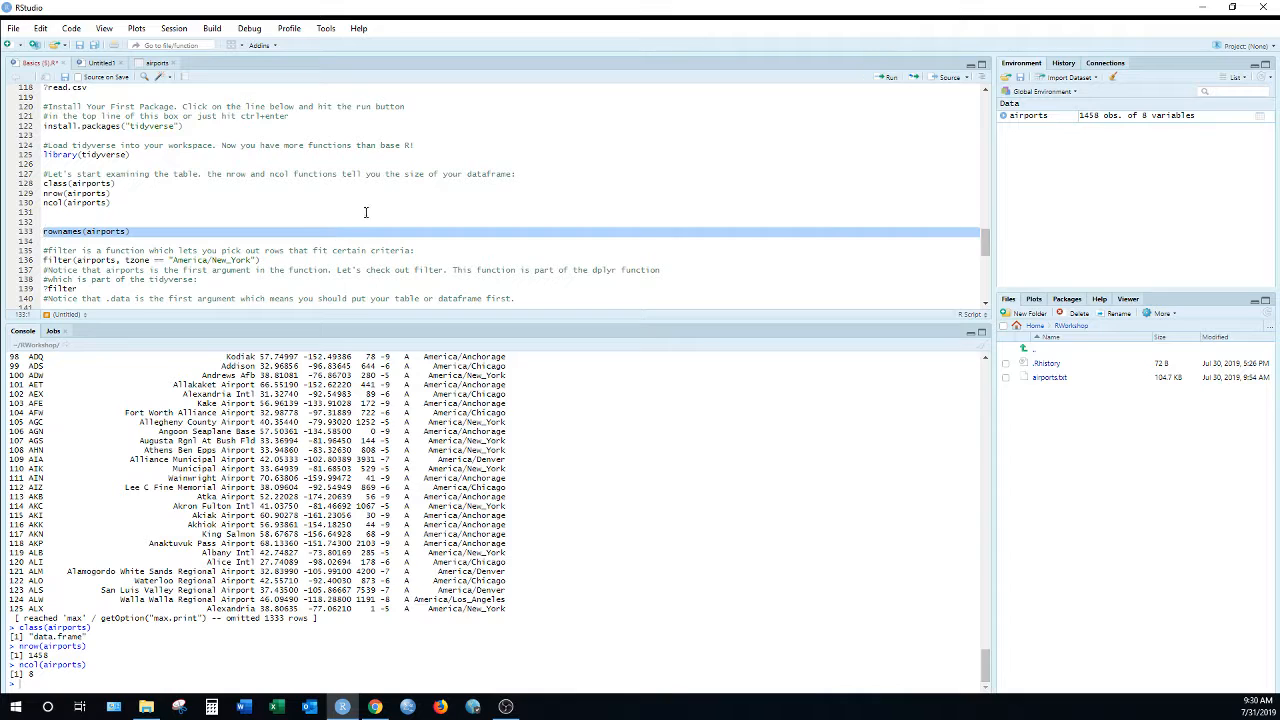
{"action": "left_click", "coordinate": [884, 78]}
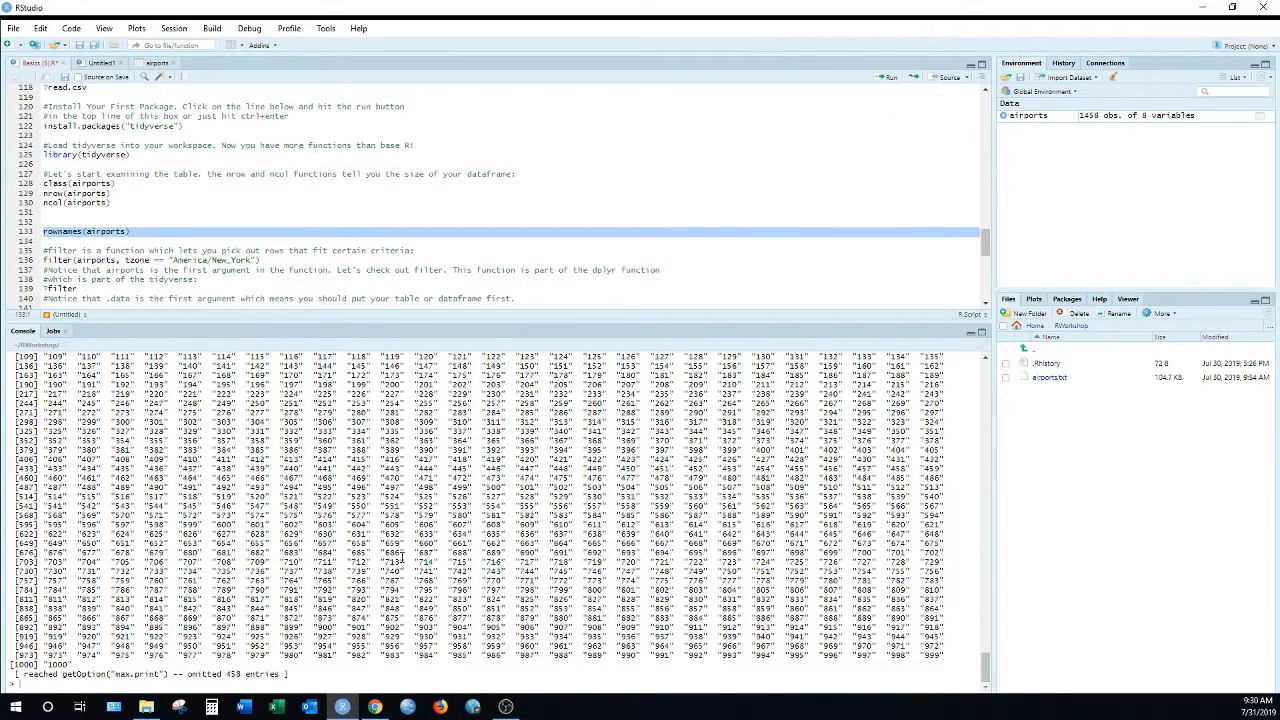
{"action": "scroll", "coordinate": [322, 578], "scroll_direction": "up", "scroll_amount": 8}
{"action": "scroll", "coordinate": [322, 578], "scroll_direction": "down", "scroll_amount": 1}
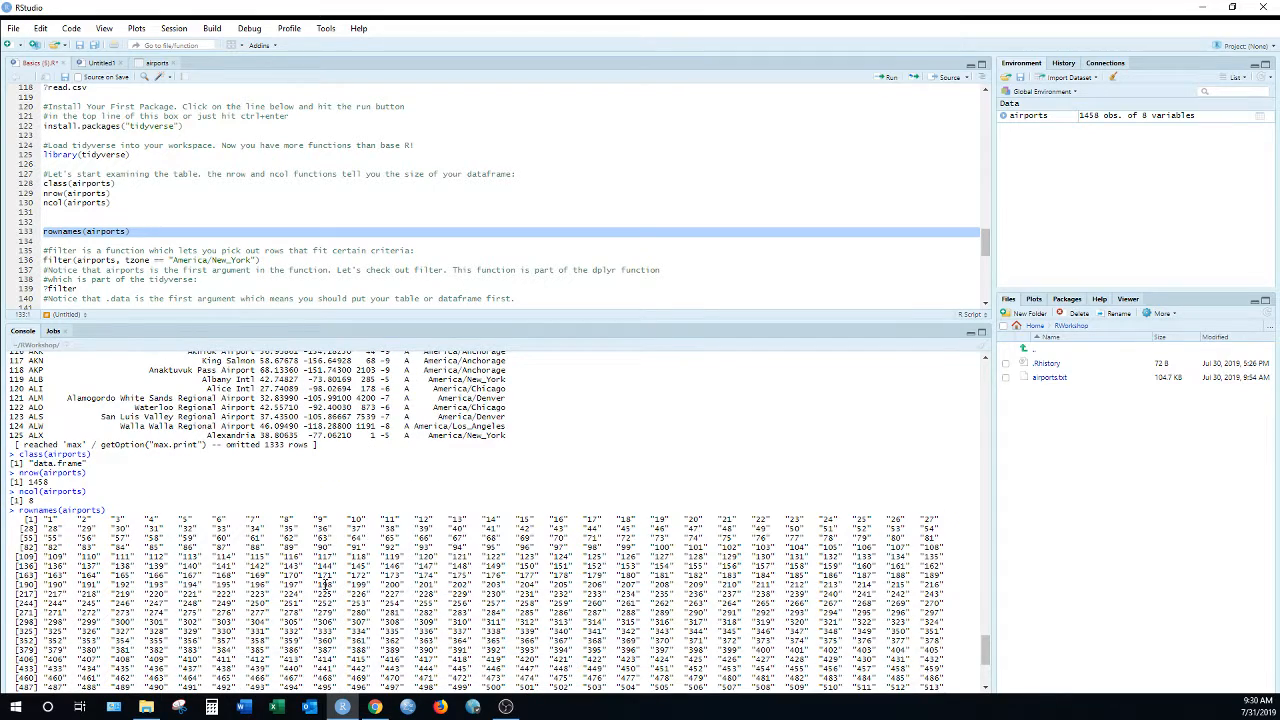
{"action": "scroll", "coordinate": [323, 584], "scroll_direction": "down", "scroll_amount": 1}
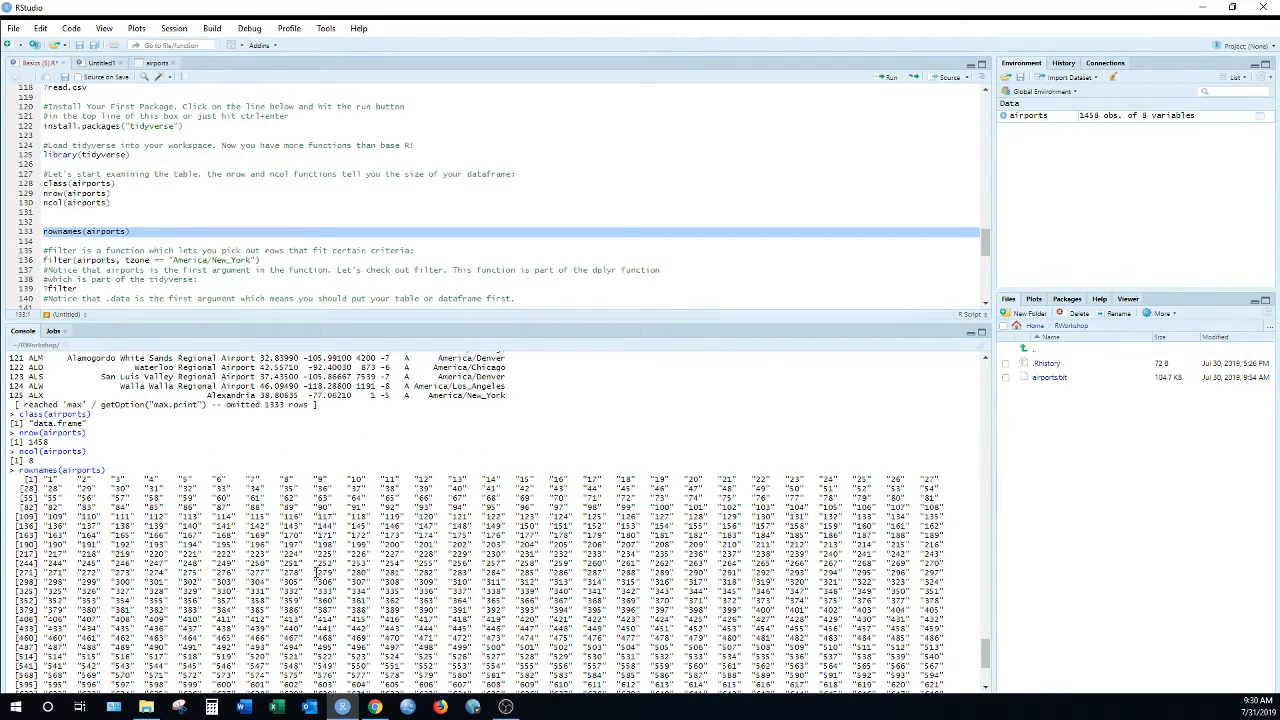
{"action": "scroll", "coordinate": [189, 537], "scroll_direction": "down", "scroll_amount": 4}
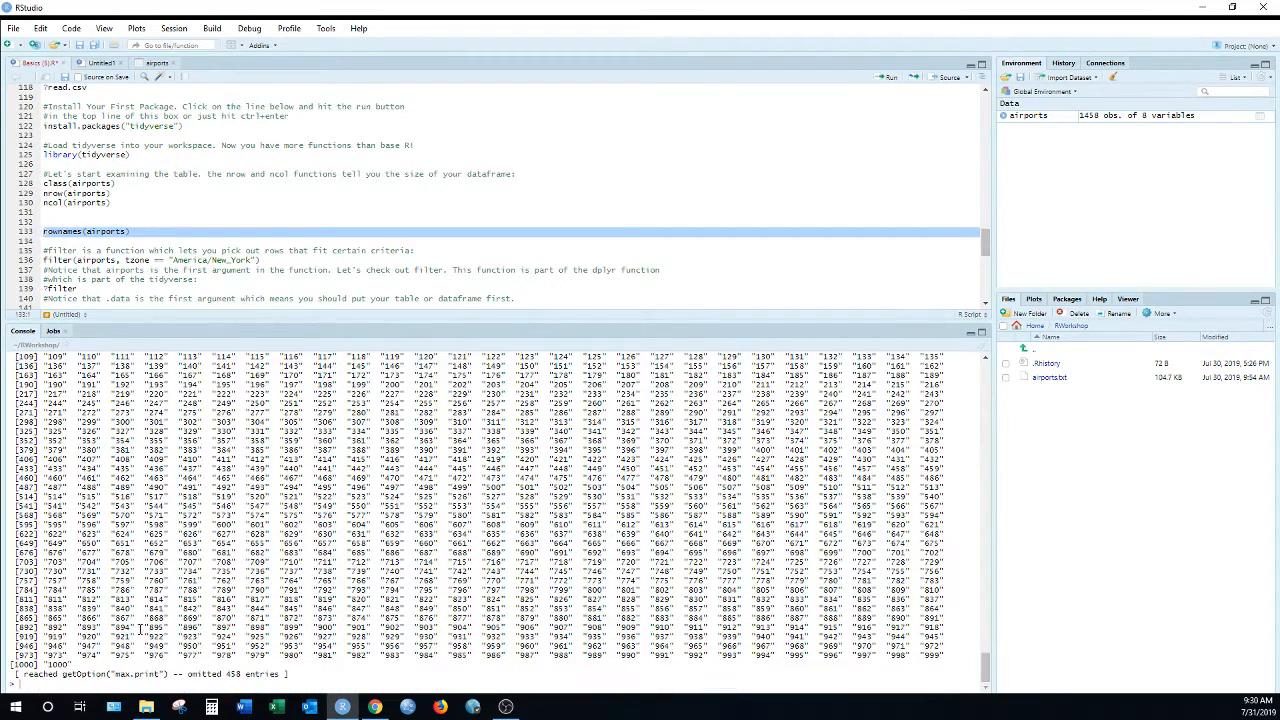
{"action": "scroll", "coordinate": [152, 603], "scroll_direction": "up", "scroll_amount": 8}
{"action": "scroll", "coordinate": [152, 603], "scroll_direction": "down", "scroll_amount": 8}
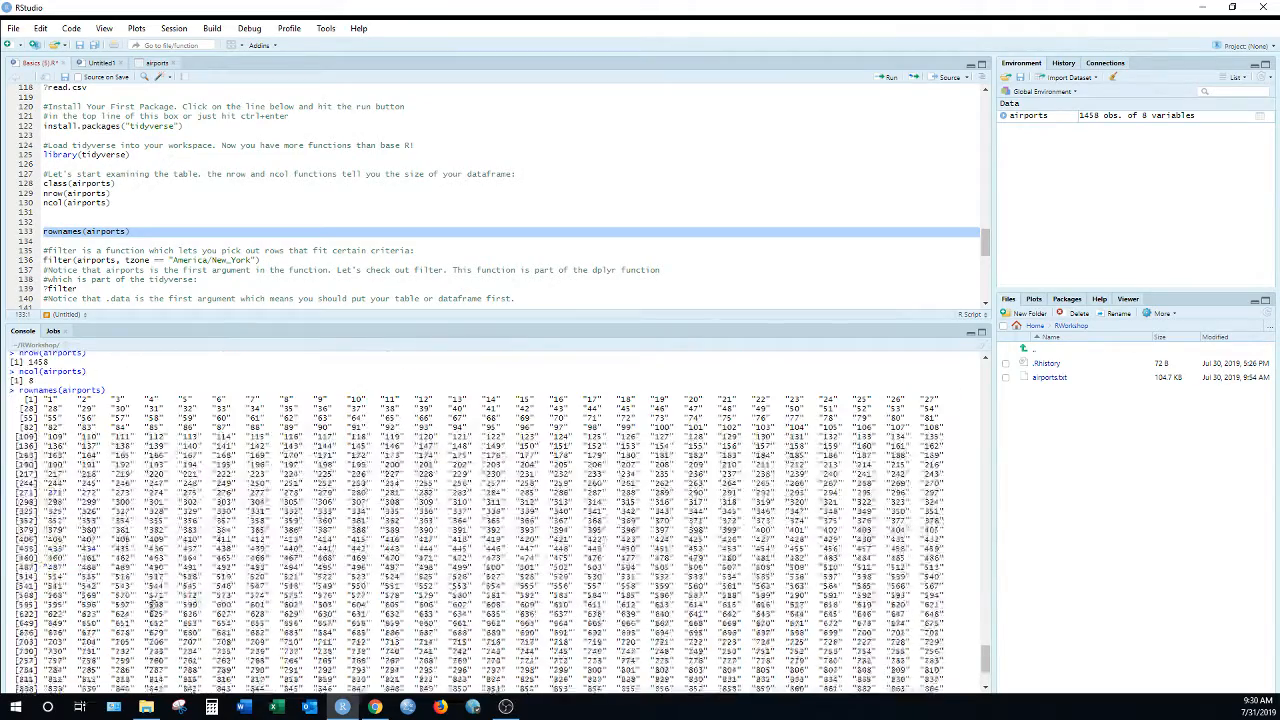
Add colnames(airports) on the empty line above rownames(airports) and run it
{"action": "left_click", "coordinate": [55, 220]}
{"action": "type", "text": "col"}
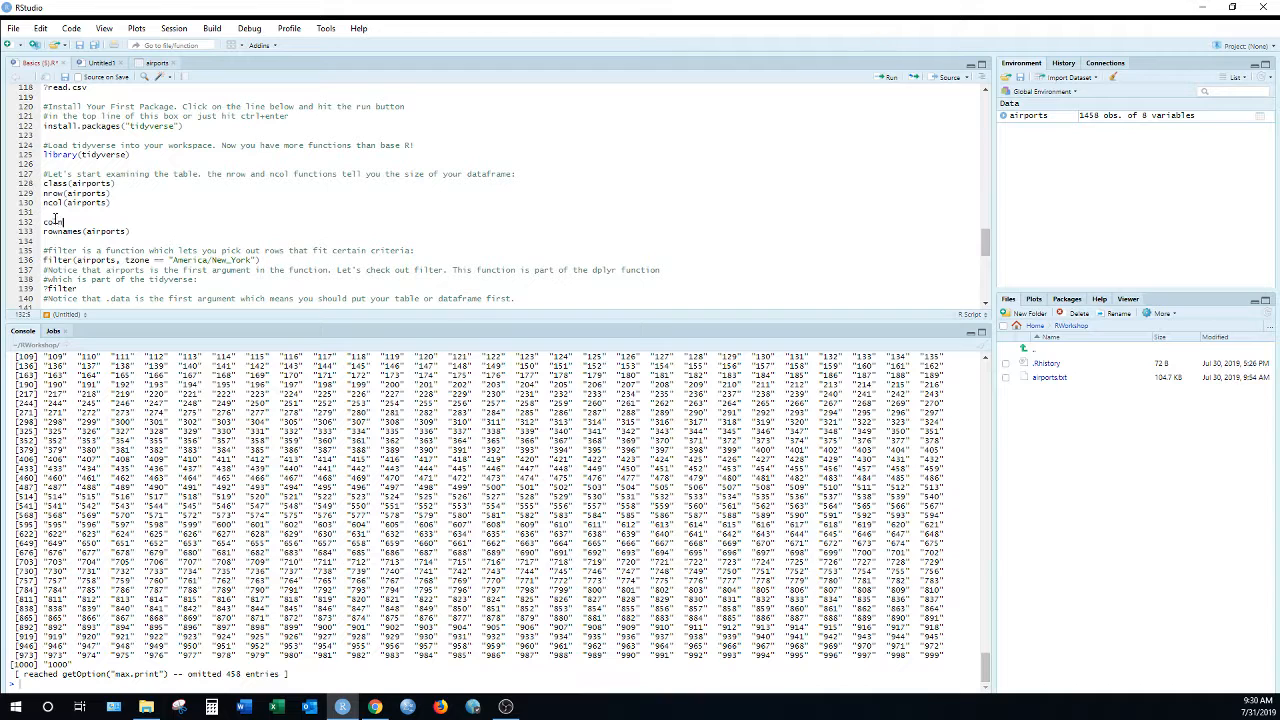
{"action": "type", "text": "names(airports"}
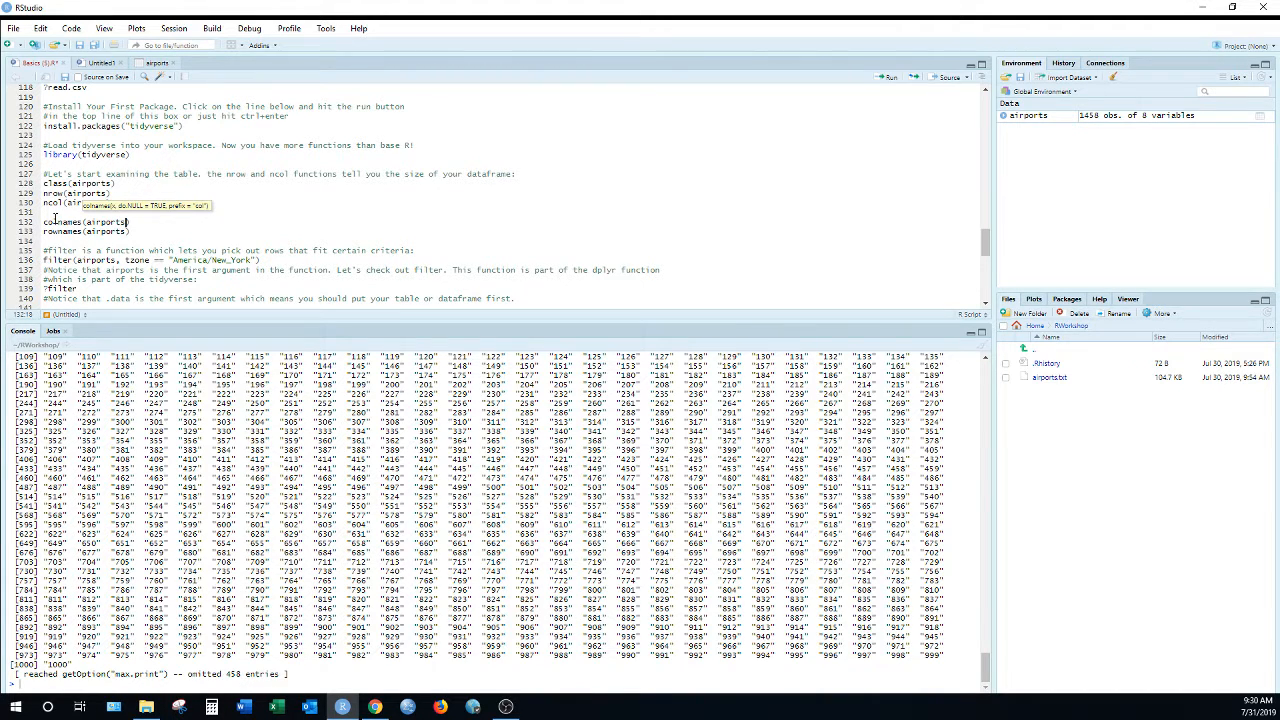
{"action": "key", "text": "ctrl+Return"}
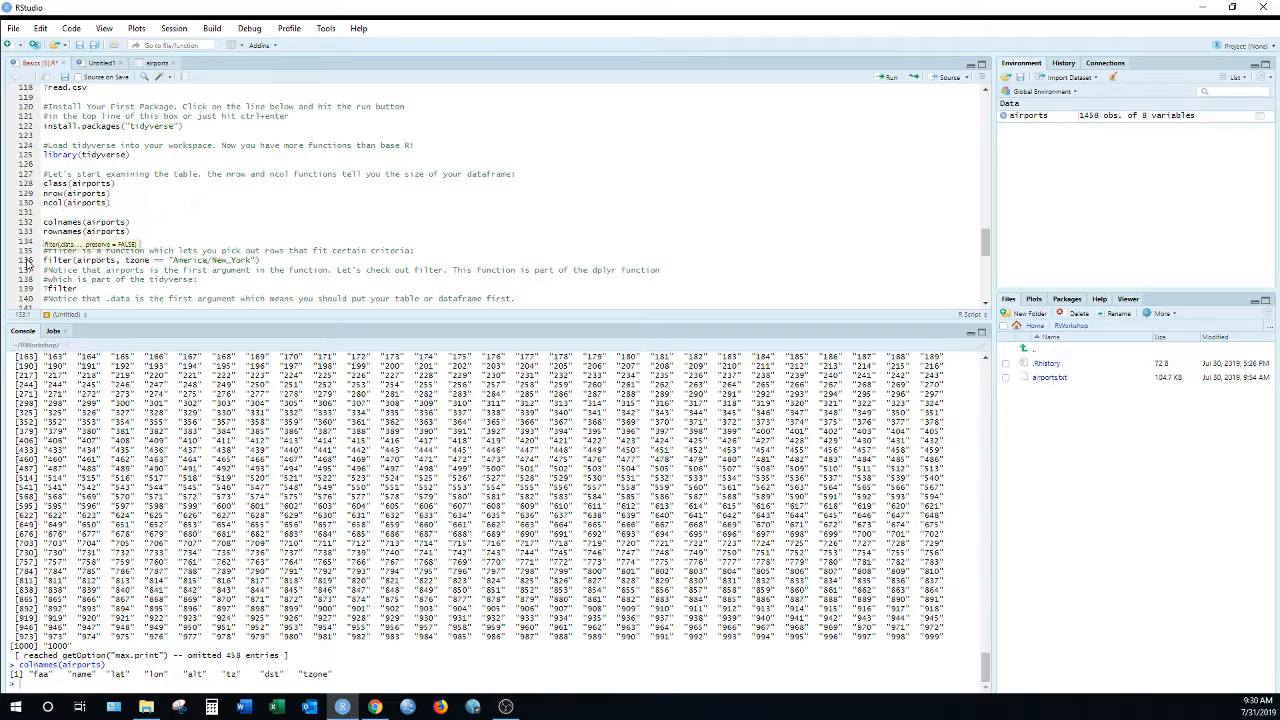
Examine the tzone column in the first rows of the airports table printed in the console
{"action": "left_click", "coordinate": [136, 233]}
{"action": "scroll", "coordinate": [143, 422], "scroll_direction": "up", "scroll_amount": 6}
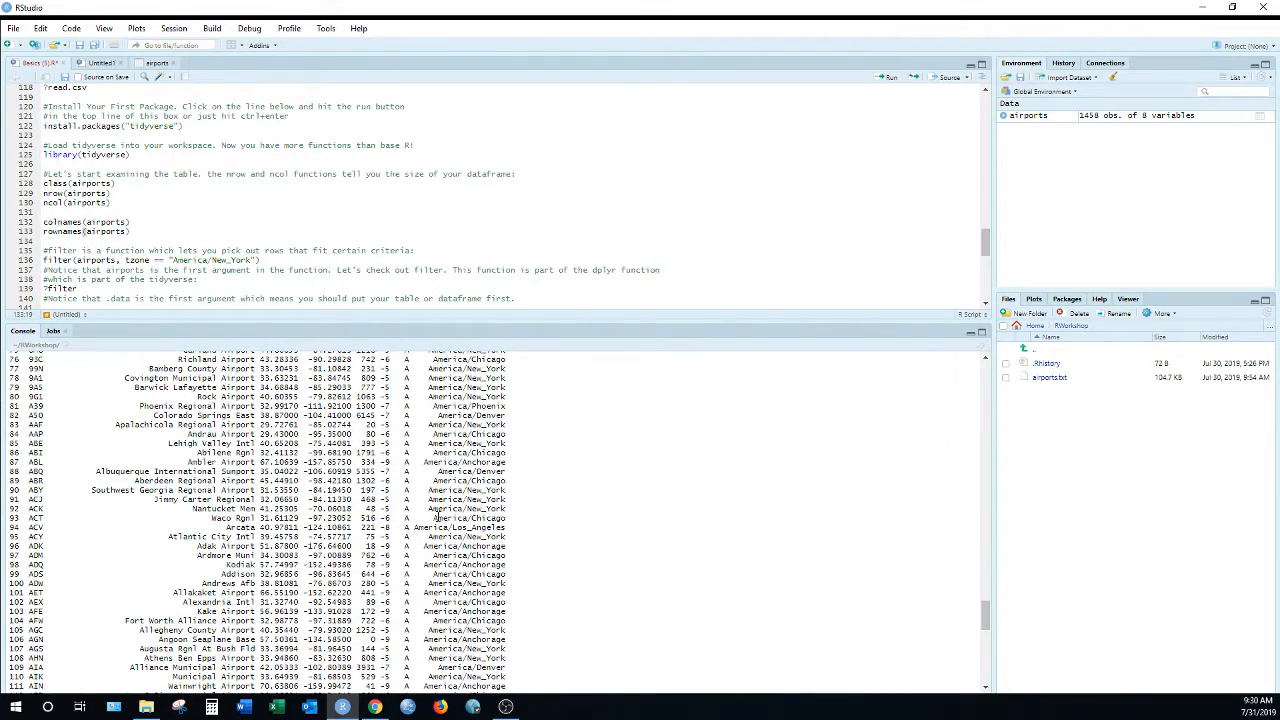
{"action": "scroll", "coordinate": [385, 508], "scroll_direction": "up", "scroll_amount": 20}
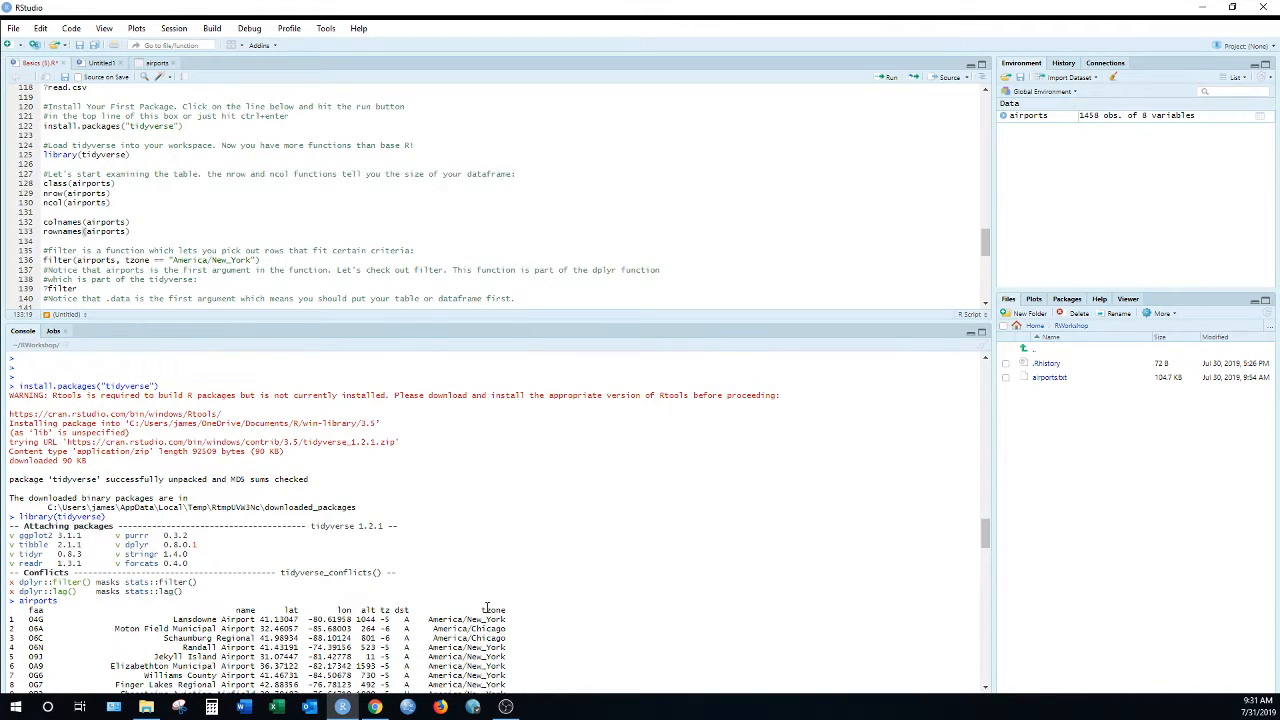
{"action": "scroll", "coordinate": [487, 609], "scroll_direction": "down", "scroll_amount": 4}
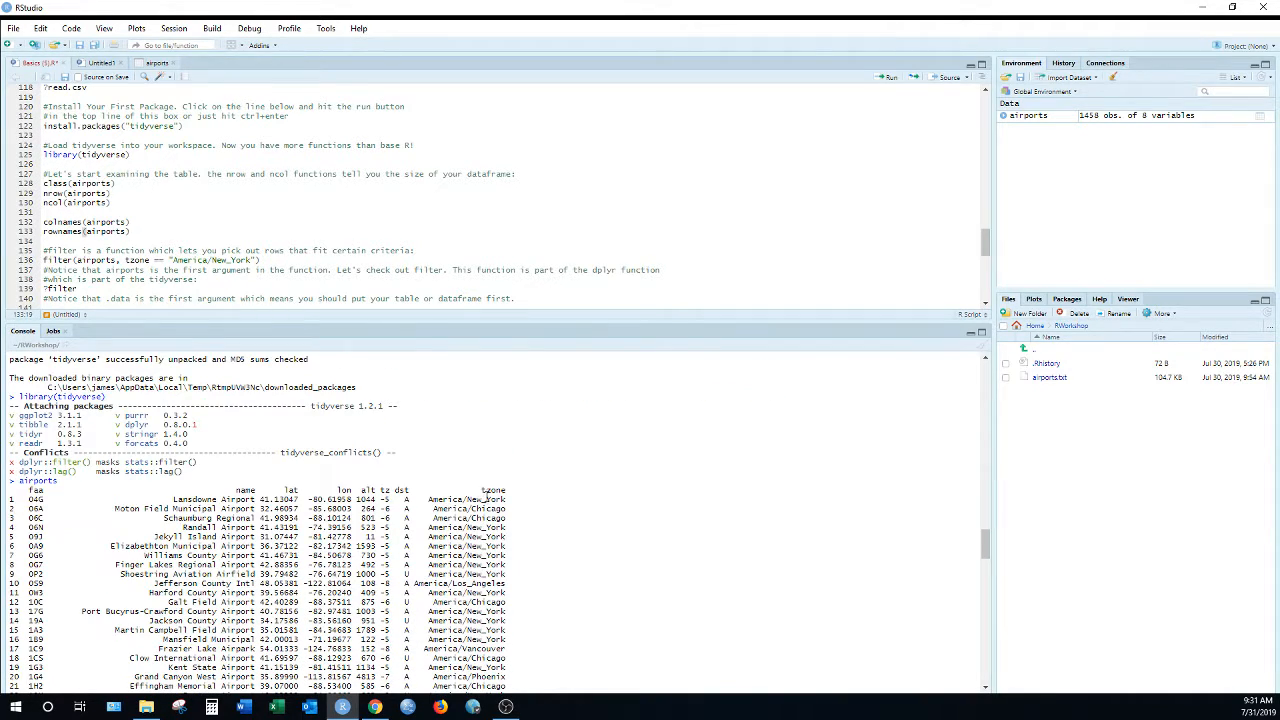
Look through the time zones of the remaining printed airports rows, down to the column names at the end of the console output
{"action": "scroll", "coordinate": [485, 520], "scroll_direction": "down", "scroll_amount": 7}
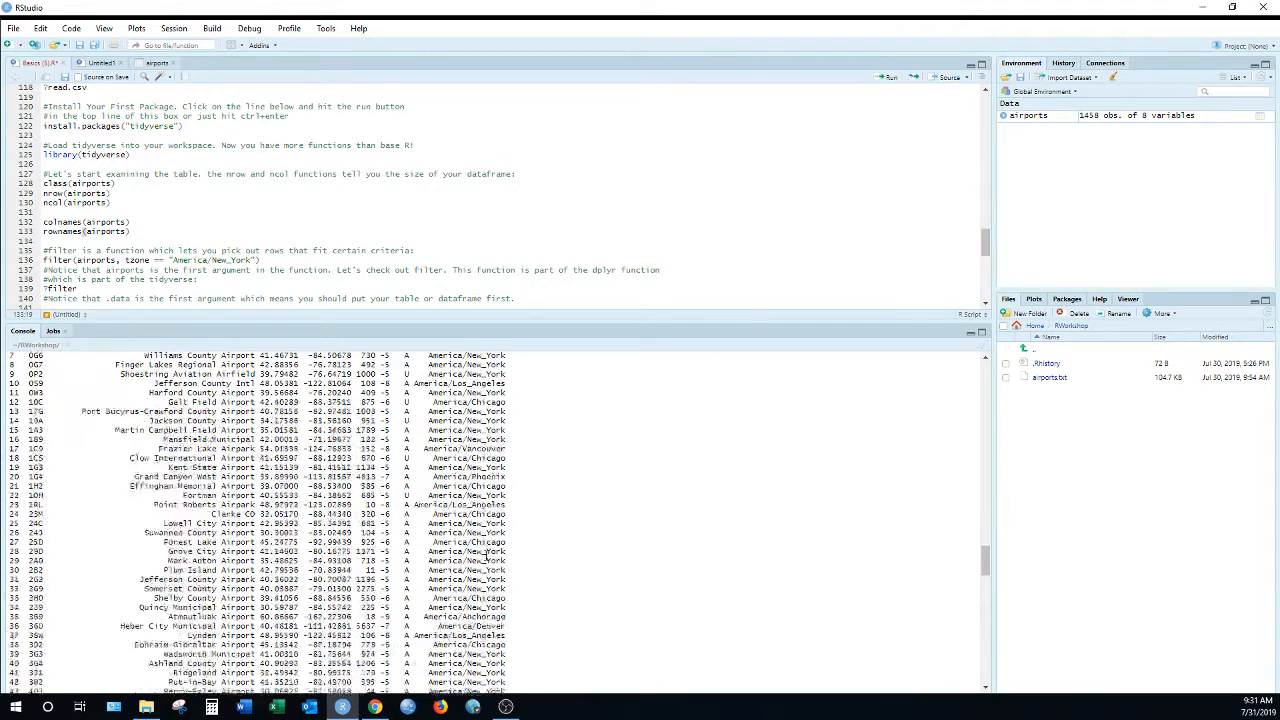
{"action": "scroll", "coordinate": [486, 555], "scroll_direction": "down", "scroll_amount": 9}
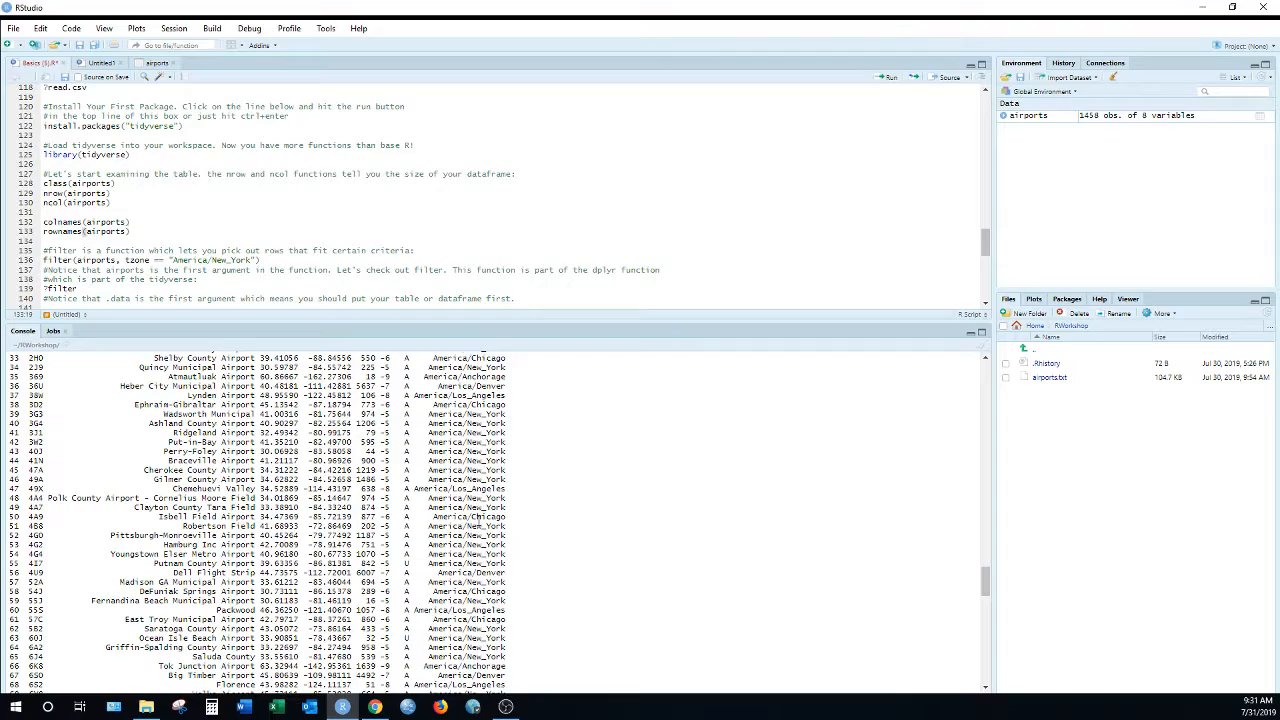
{"action": "scroll", "coordinate": [503, 524], "scroll_direction": "down", "scroll_amount": 14}
{"action": "scroll", "coordinate": [497, 526], "scroll_direction": "down", "scroll_amount": 6}
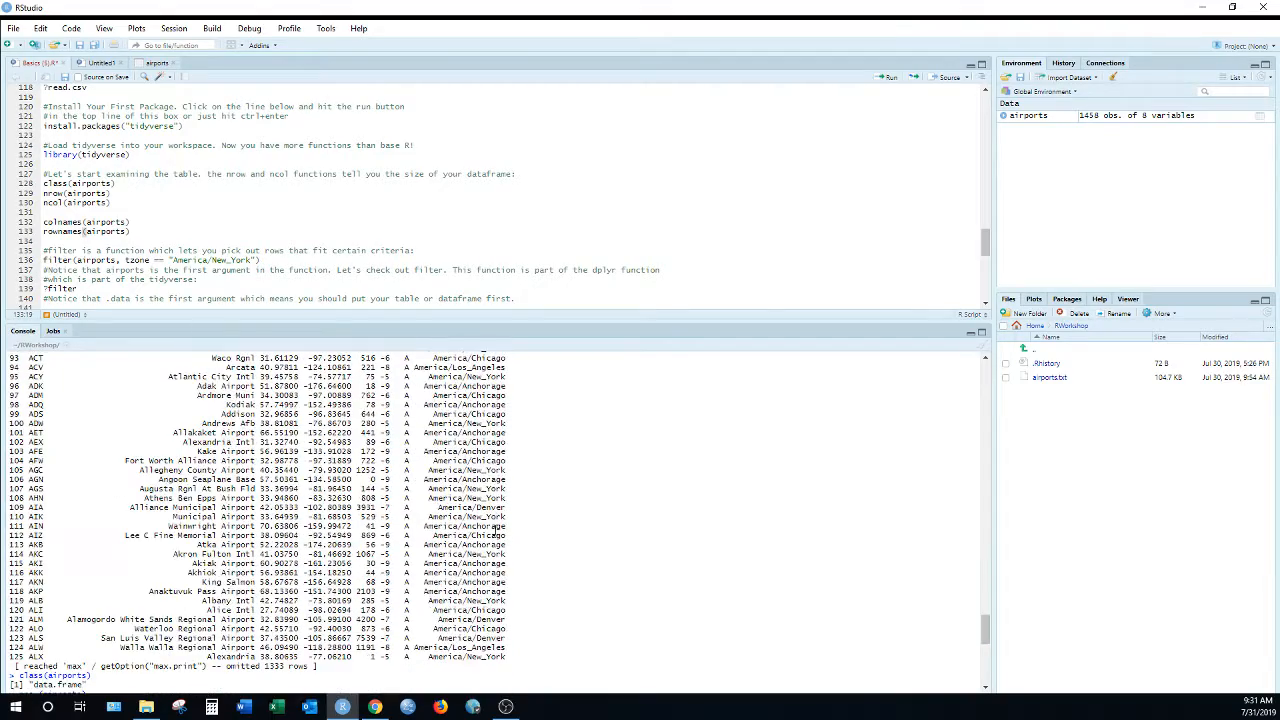
{"action": "scroll", "coordinate": [520, 530], "scroll_direction": "down", "scroll_amount": 15}
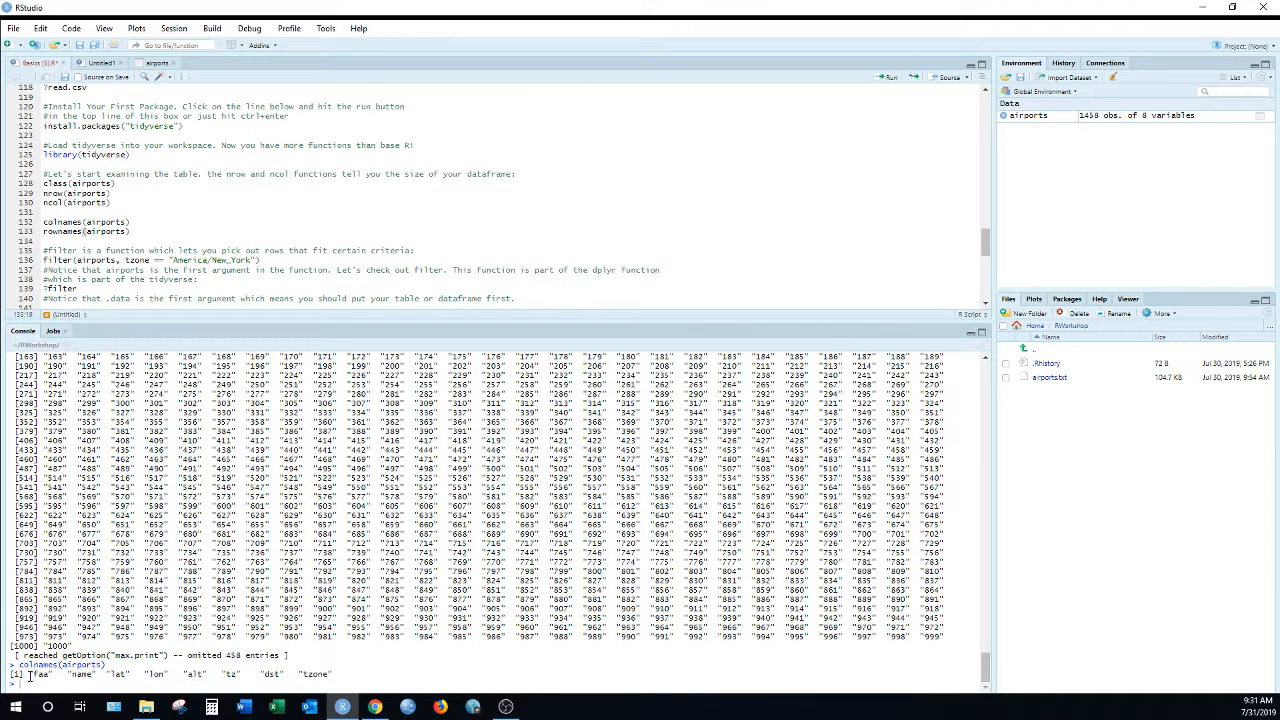
{"action": "left_click", "coordinate": [27, 678]}
Run filter(airports, tzone == "America/New_York") from the script and look through the filtered rows in the console
{"action": "left_click", "coordinate": [60, 270]}
{"action": "left_click", "coordinate": [54, 280]}
{"action": "left_click", "coordinate": [157, 279]}
{"action": "left_click", "coordinate": [29, 262]}
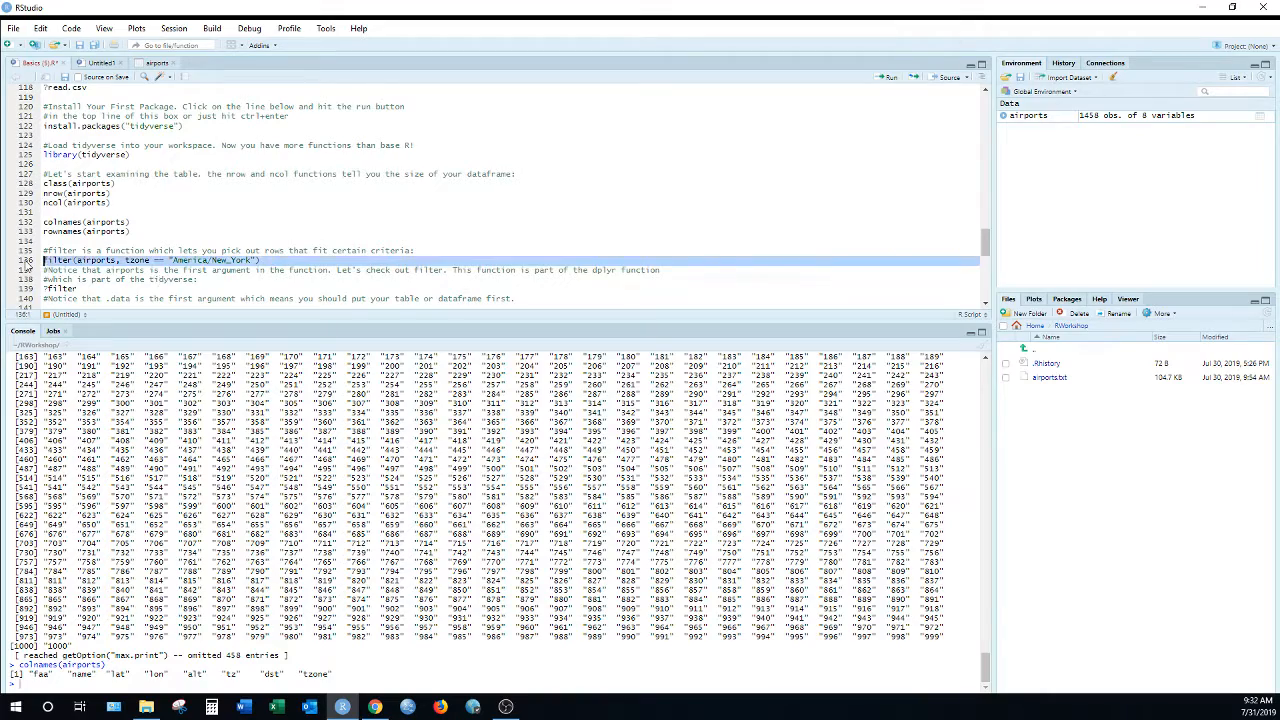
{"action": "left_click", "coordinate": [880, 78]}
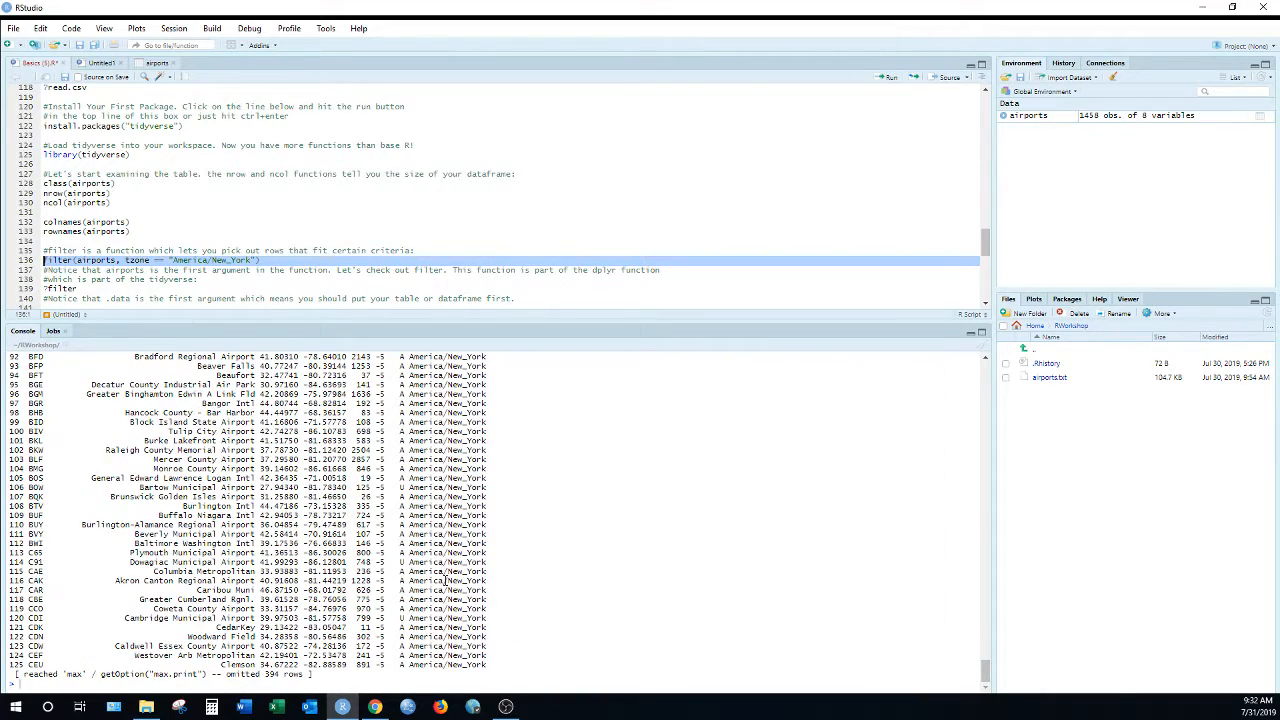
{"action": "scroll", "coordinate": [446, 570], "scroll_direction": "up", "scroll_amount": 15}
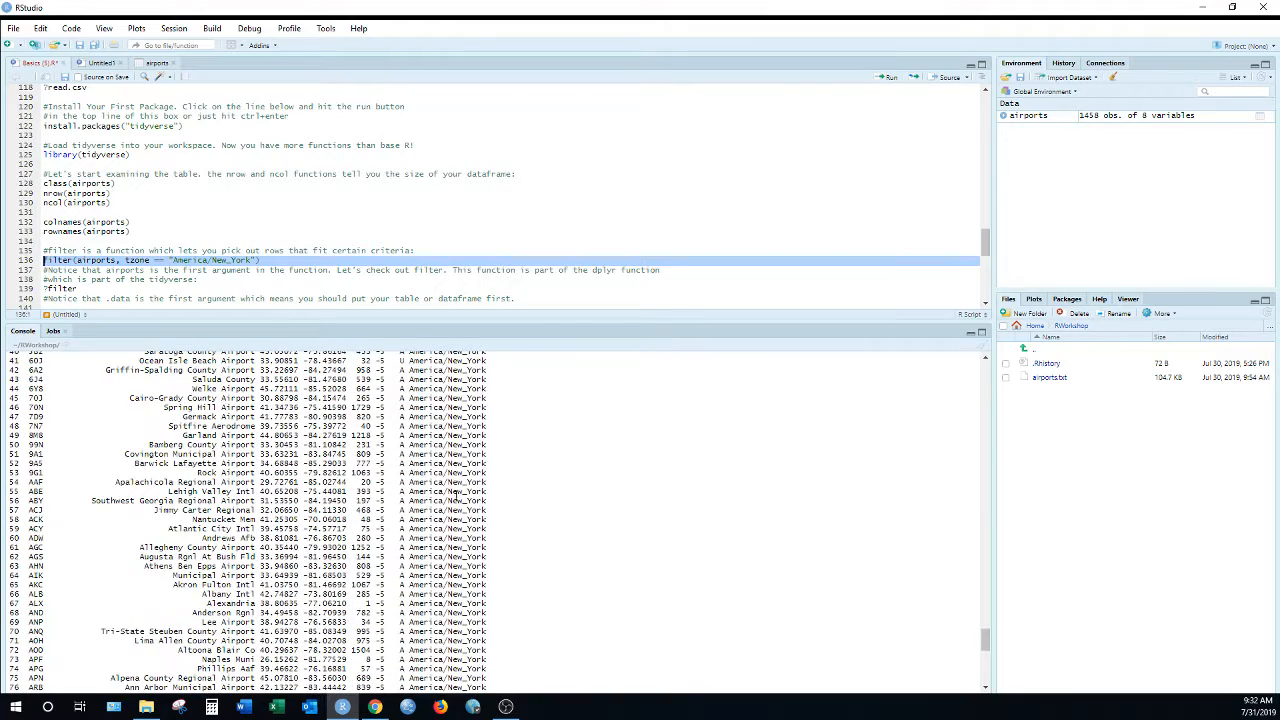
{"action": "scroll", "coordinate": [455, 490], "scroll_direction": "down", "scroll_amount": 15}
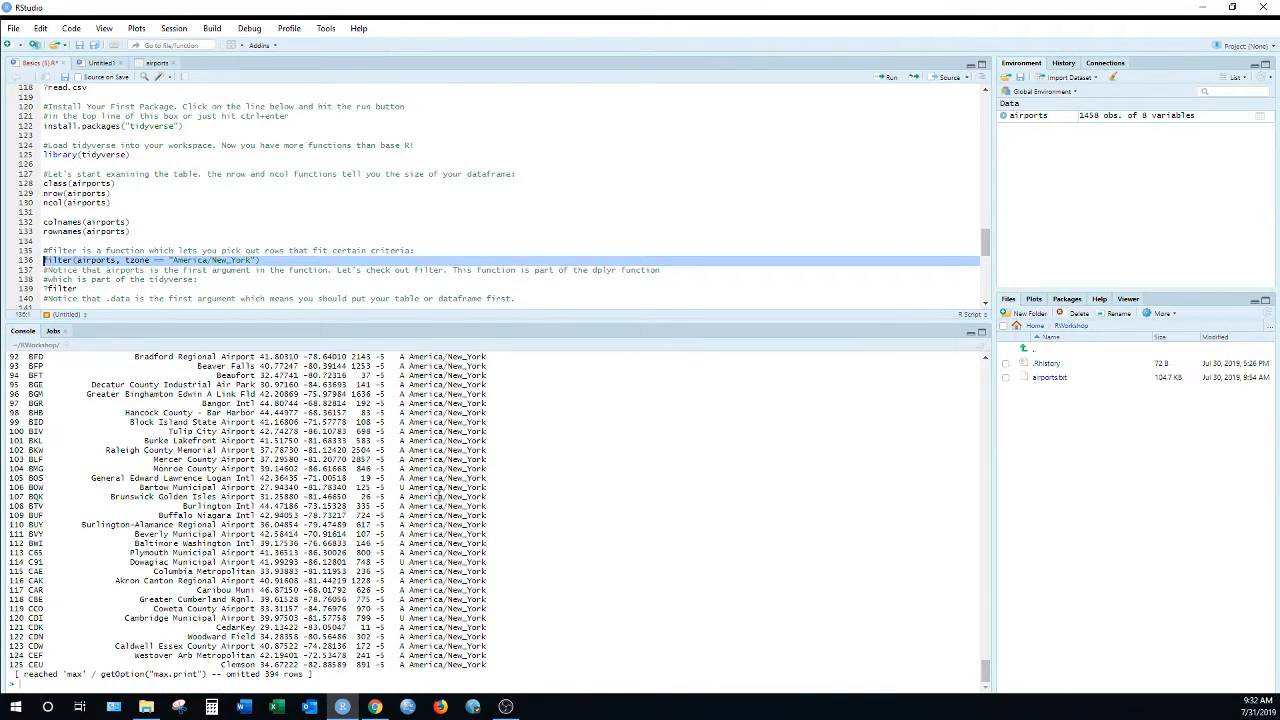
Run ?filter from the script, open dplyr's "Return rows with matching conditions" help page, and widen the help area for reading
{"action": "left_click", "coordinate": [125, 261]}
{"action": "left_click", "coordinate": [30, 290]}
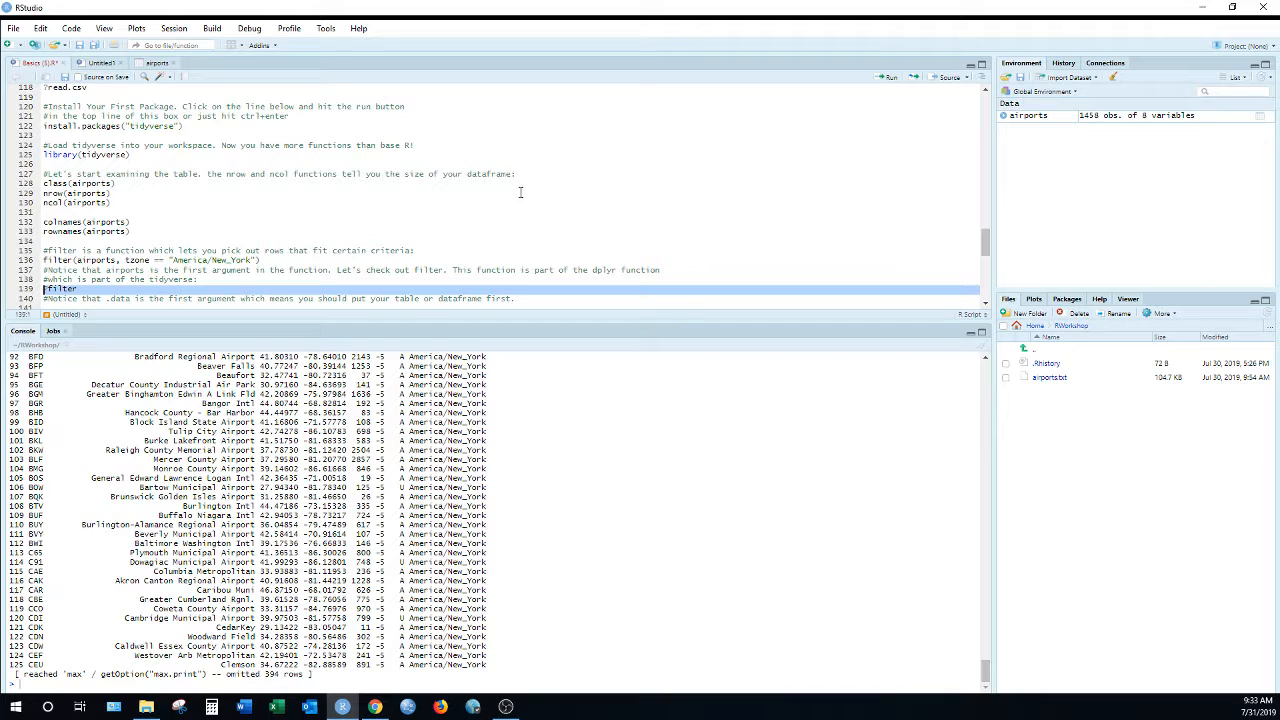
{"action": "left_click", "coordinate": [884, 78]}
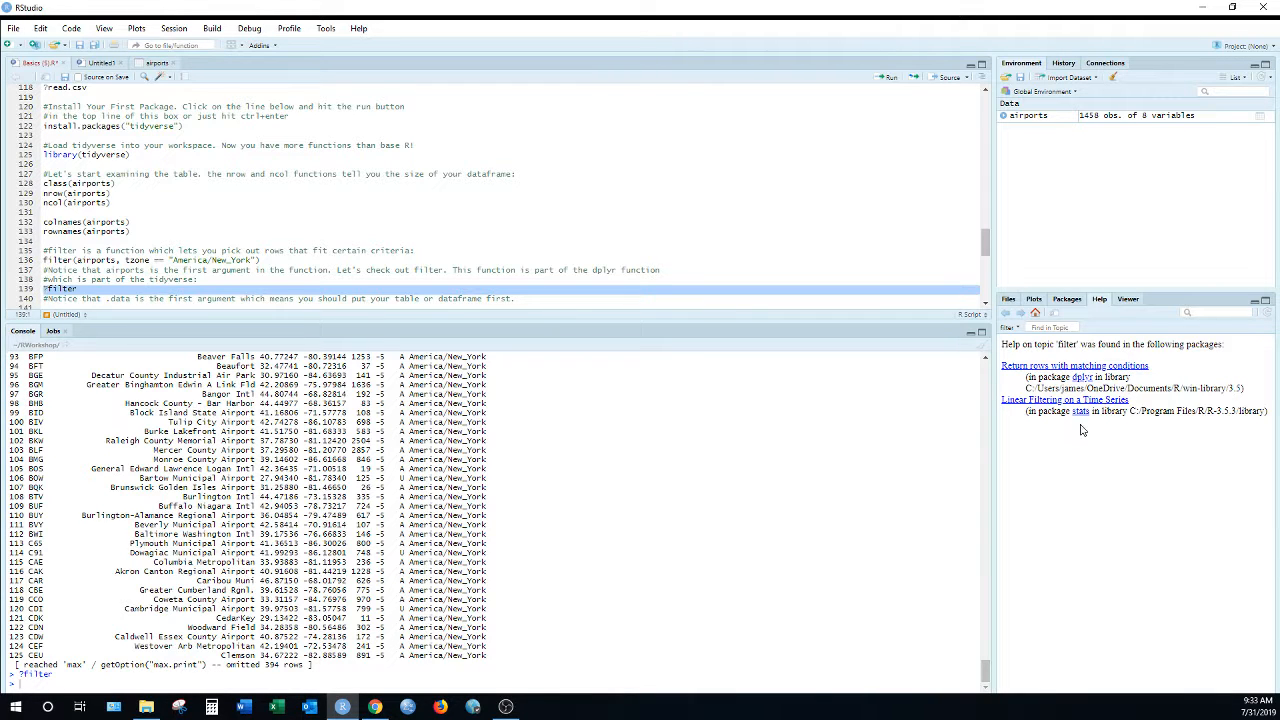
{"action": "left_click", "coordinate": [1040, 367]}
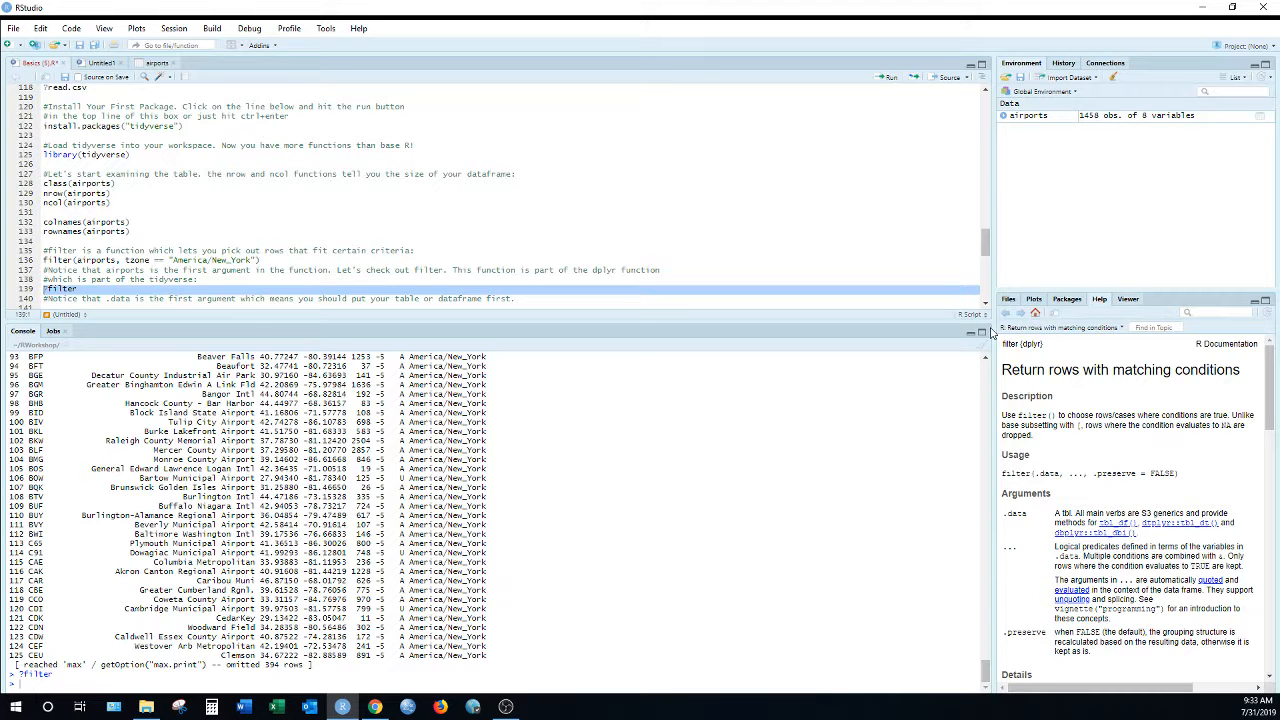
{"action": "left_click_drag", "start_coordinate": [989, 336], "coordinate": [692, 338]}
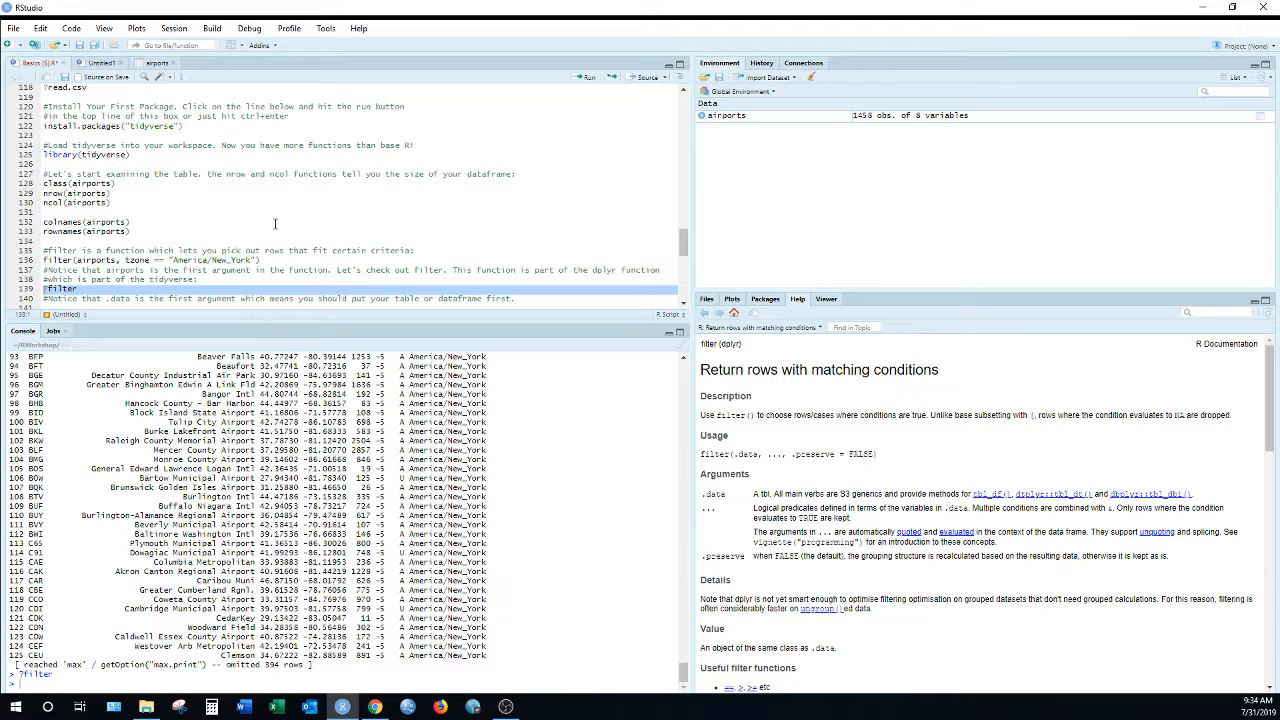
Store the America/New_York airports in a new data frame by running the ET_airports <- filter(airports, tzone == "America/New_York") line
{"action": "scroll", "coordinate": [237, 230], "scroll_direction": "down", "scroll_amount": 1}
{"action": "left_click", "coordinate": [121, 228]}
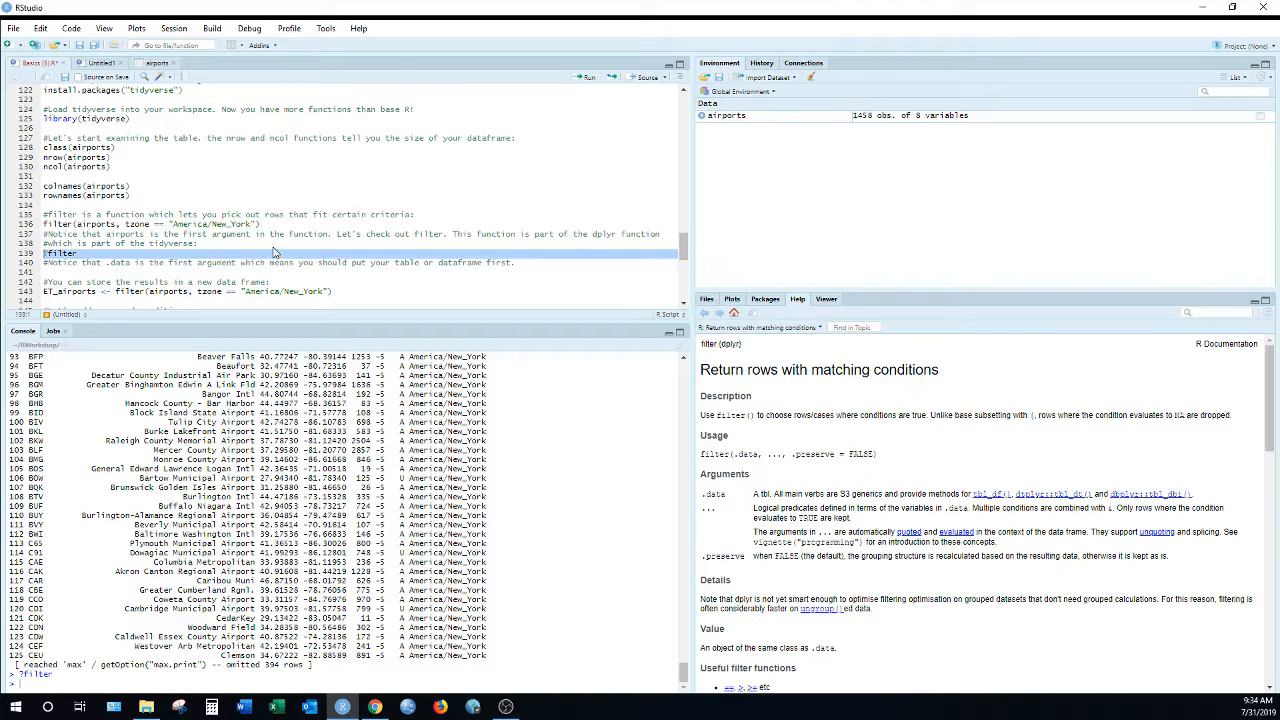
{"action": "scroll", "coordinate": [283, 252], "scroll_direction": "down", "scroll_amount": 1}
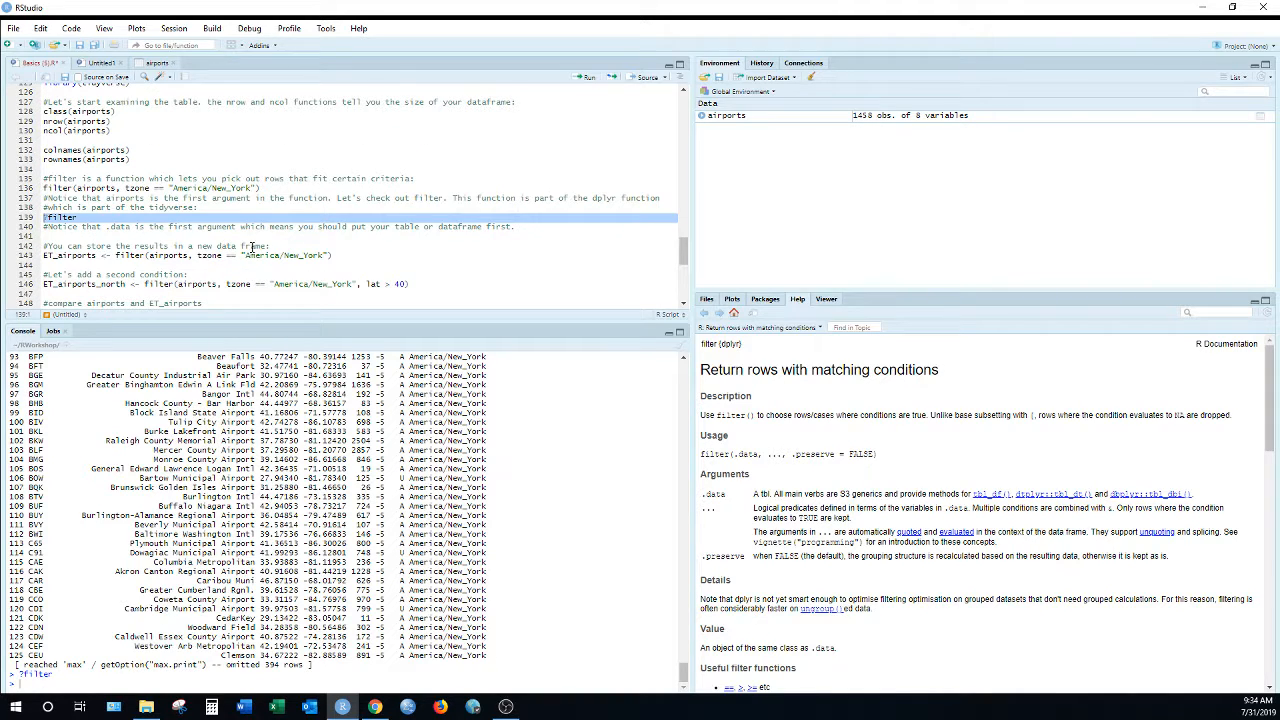
{"action": "left_click", "coordinate": [24, 256]}
{"action": "left_click", "coordinate": [24, 258]}
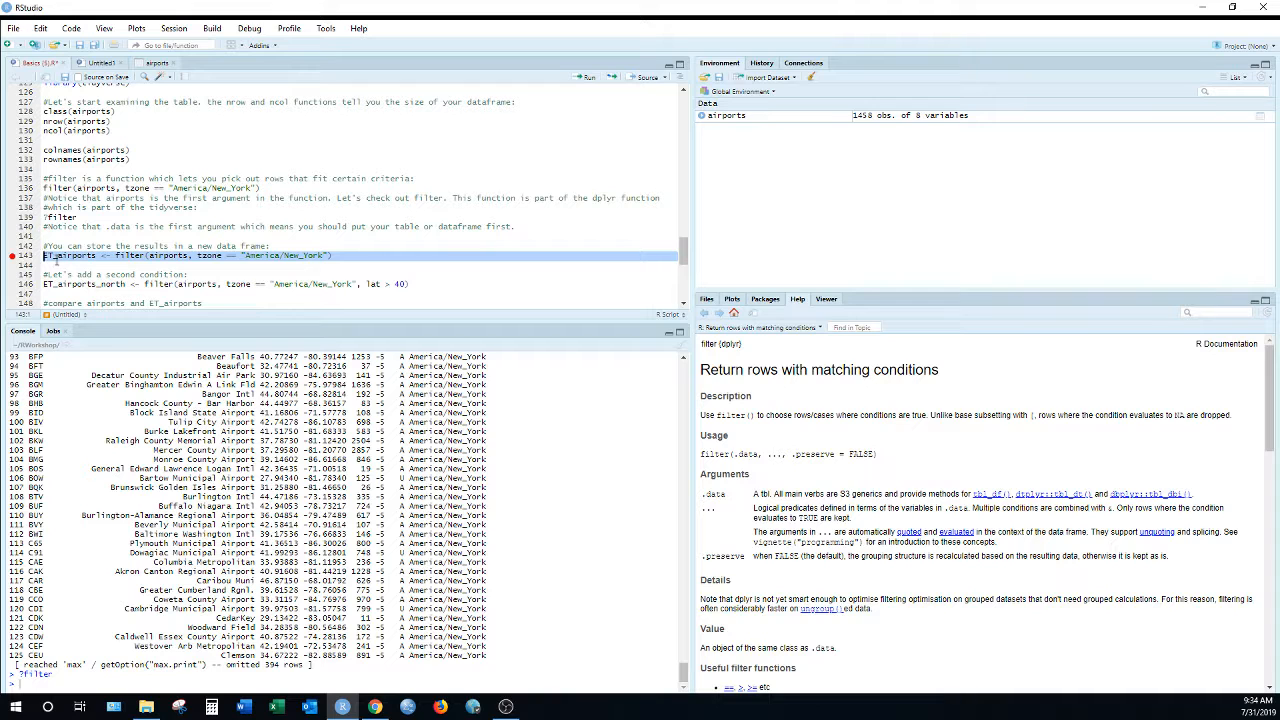
{"action": "left_click", "coordinate": [584, 78]}
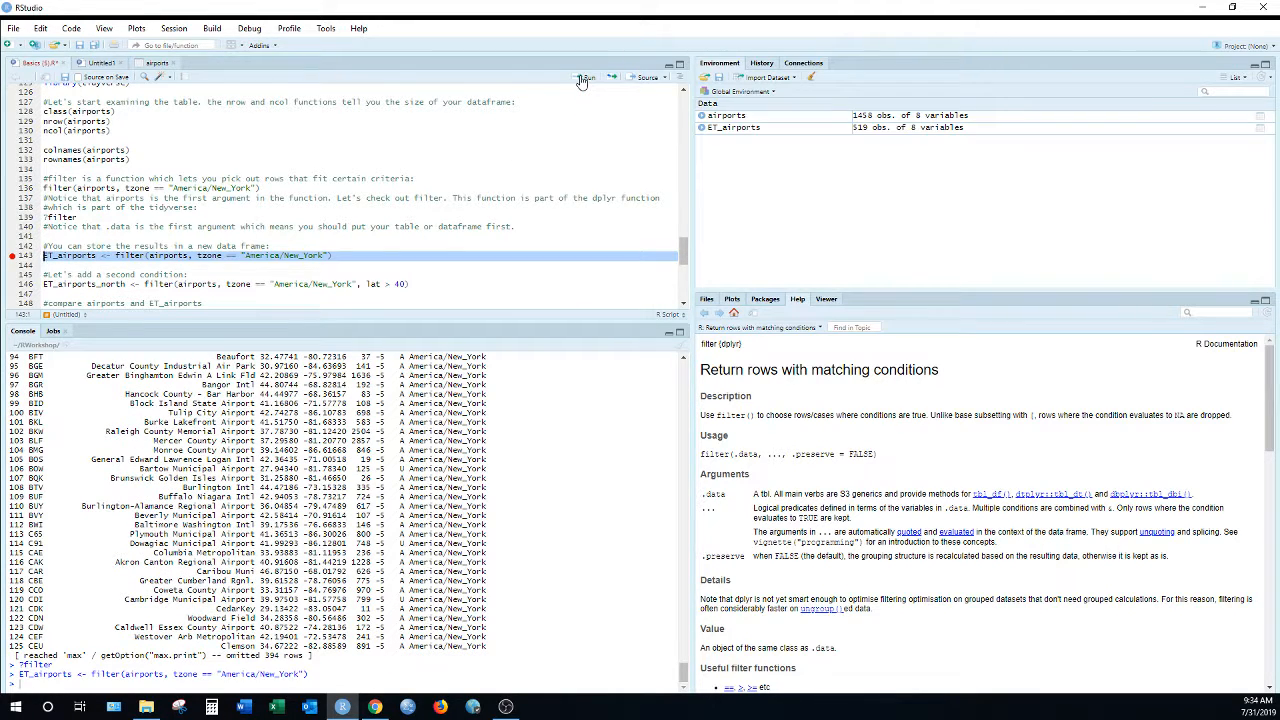